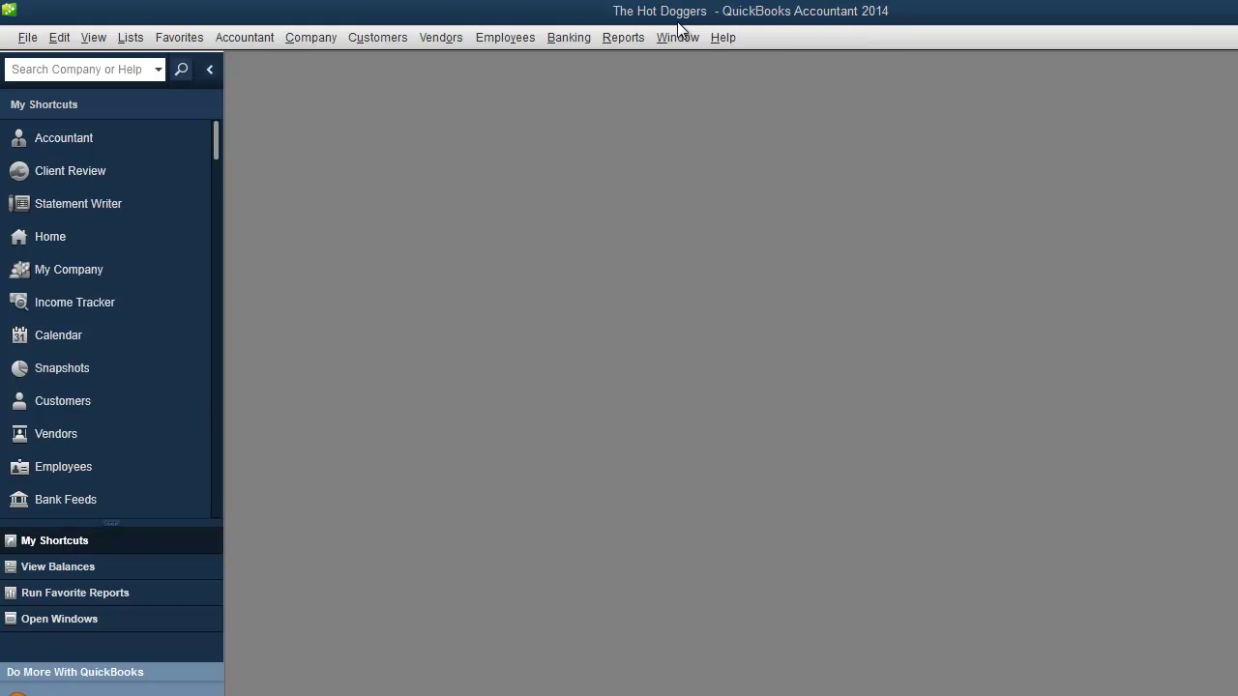
# Step: Run the Profit & Loss Standard report from the company and financial reports and move its window higher in the workspace
pyautogui.click(614, 41)
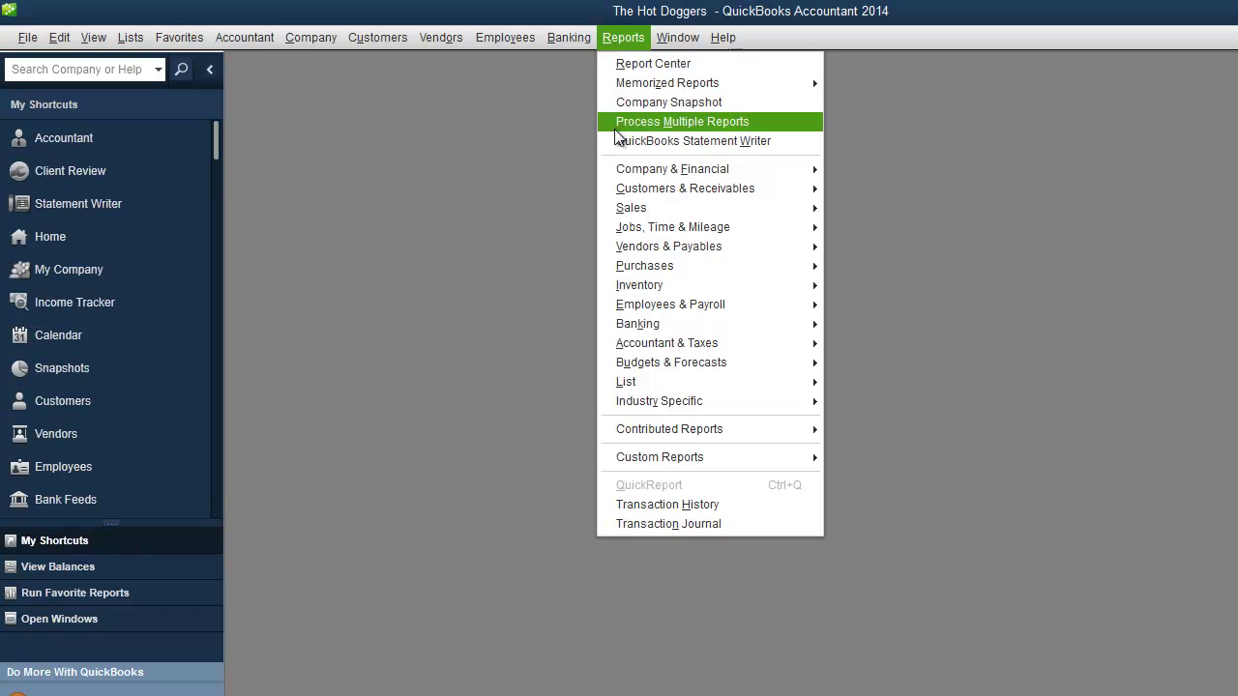
pyautogui.moveTo(636, 179)
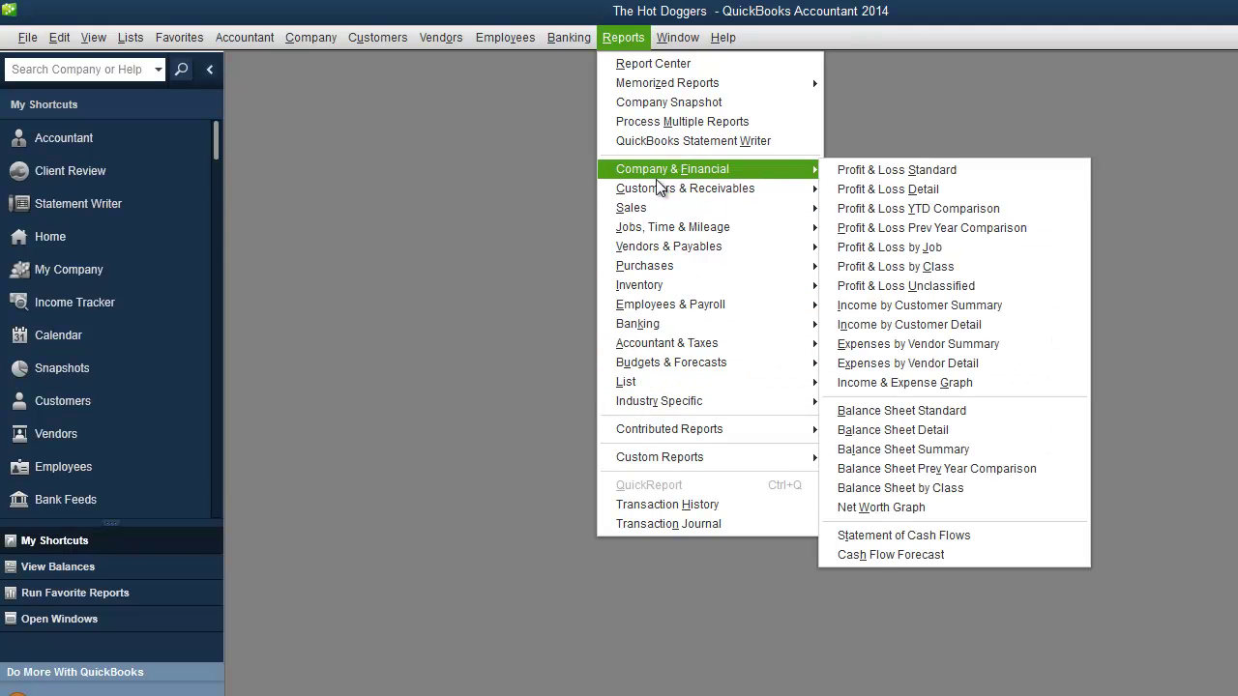
pyautogui.moveTo(656, 214)
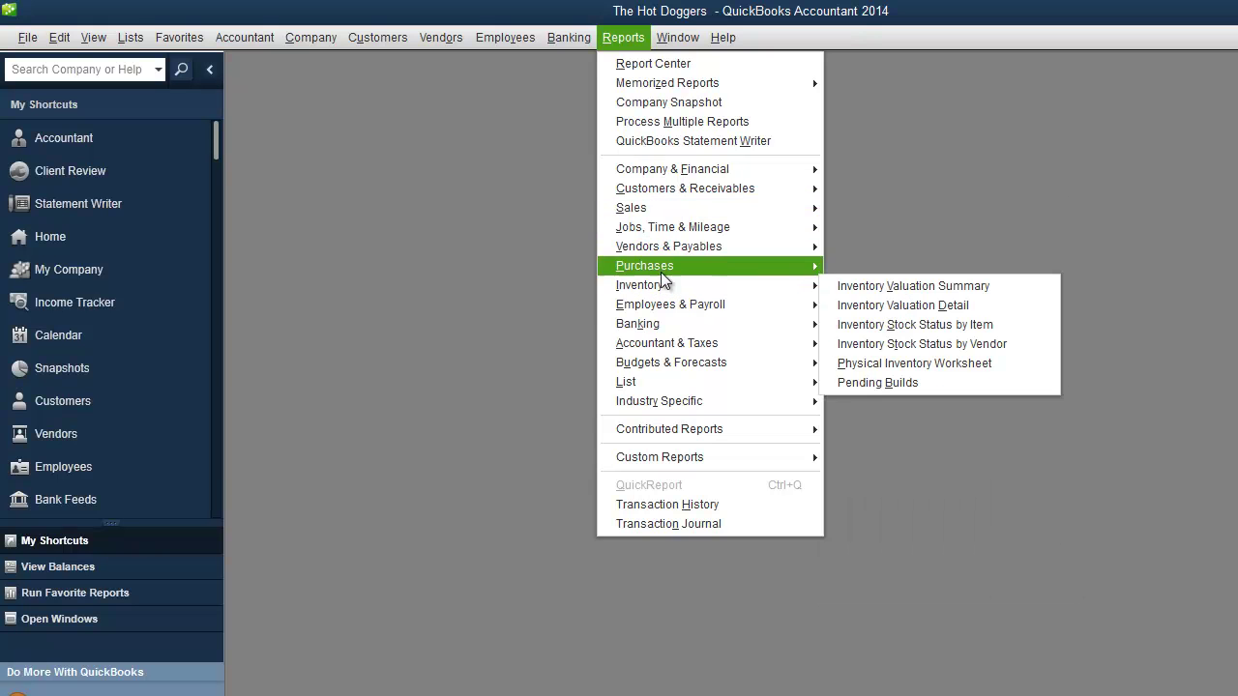
pyautogui.moveTo(704, 171)
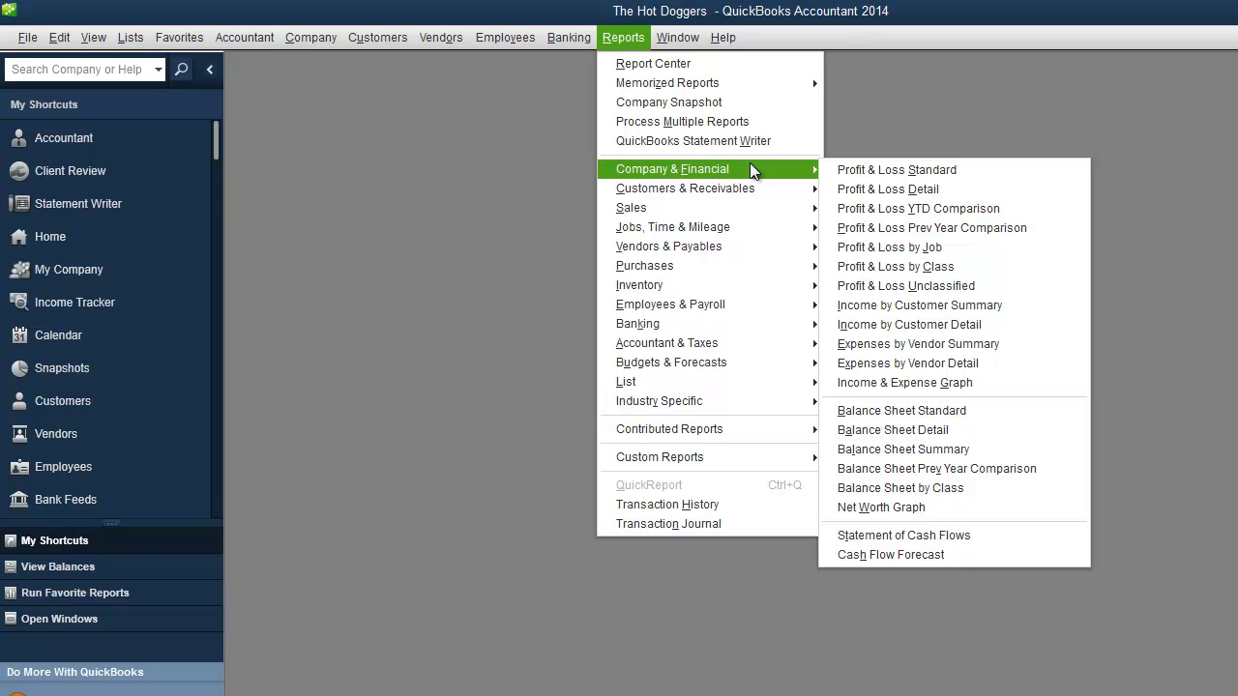
pyautogui.click(855, 171)
pyautogui.moveTo(811, 271); pyautogui.dragTo(656, 104)
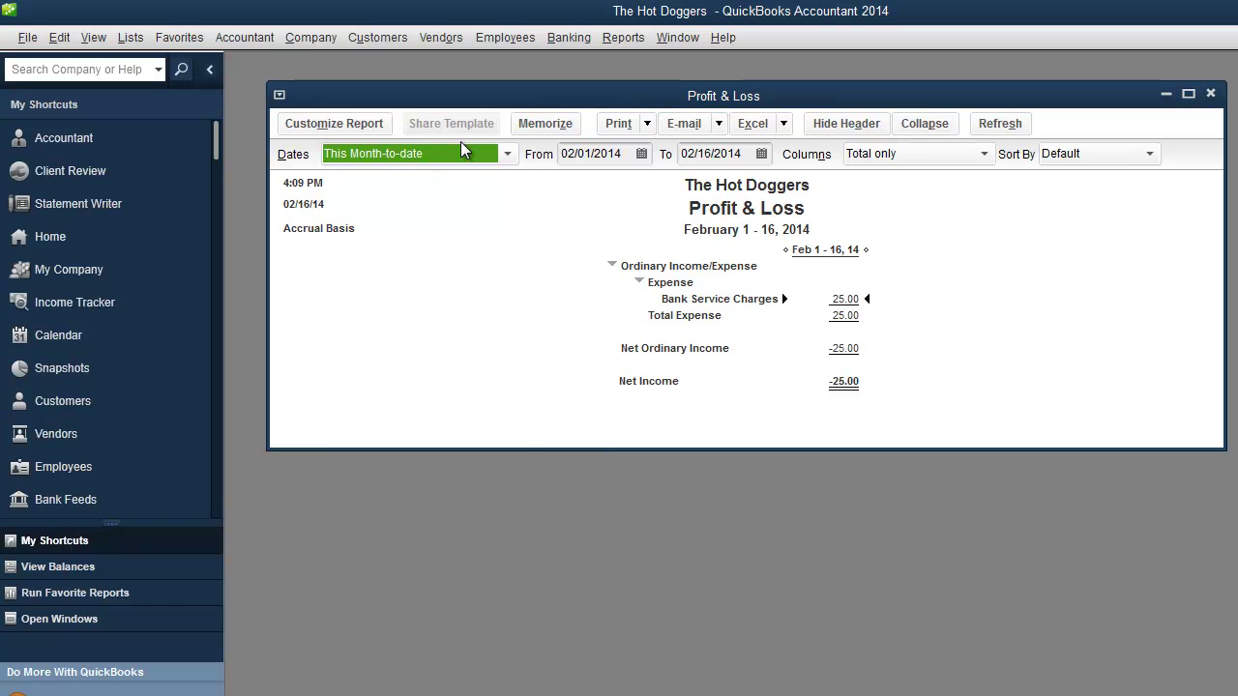
# Step: Review the Profit & Loss report's date range choices and its display customization options, cancelling without changes
pyautogui.click(404, 158)
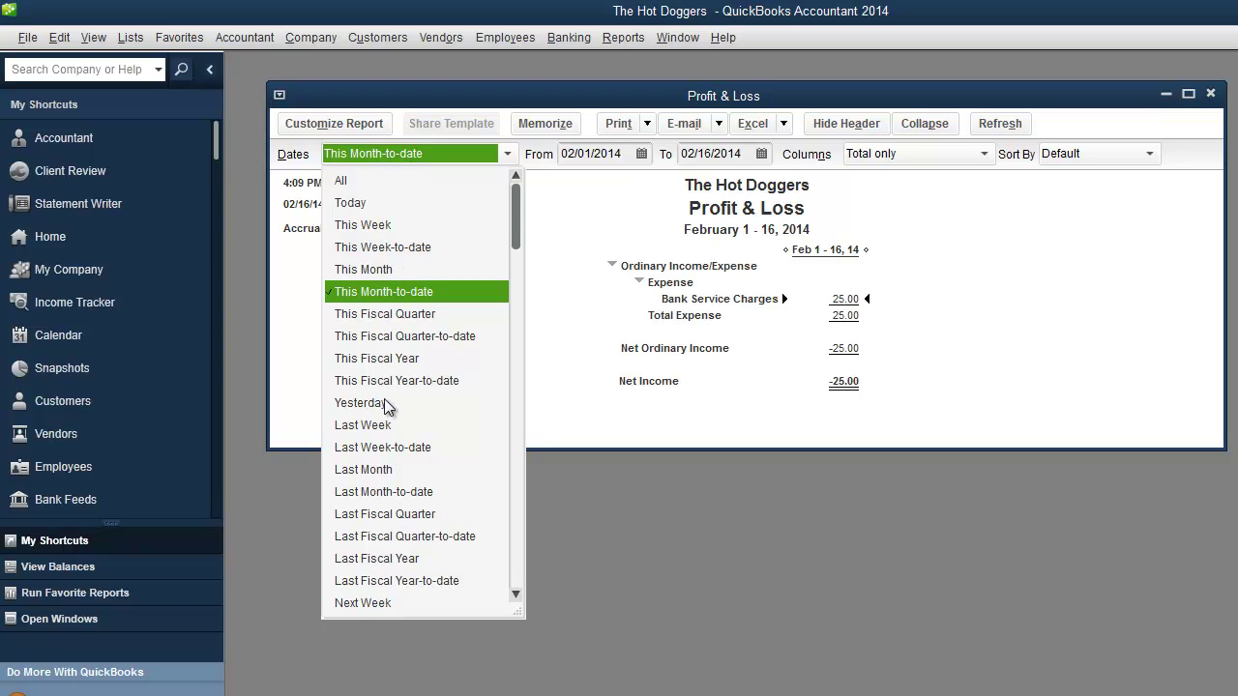
pyautogui.click(543, 367)
pyautogui.click(333, 123)
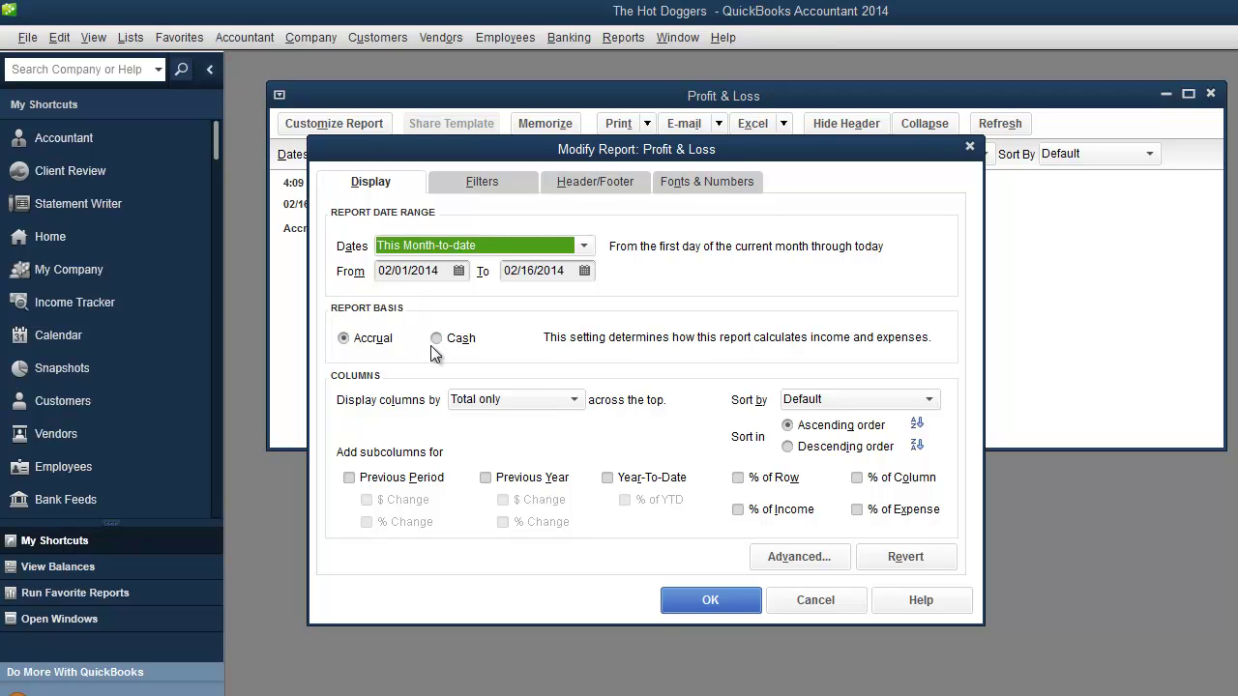
pyautogui.moveTo(710, 150); pyautogui.dragTo(947, 96)
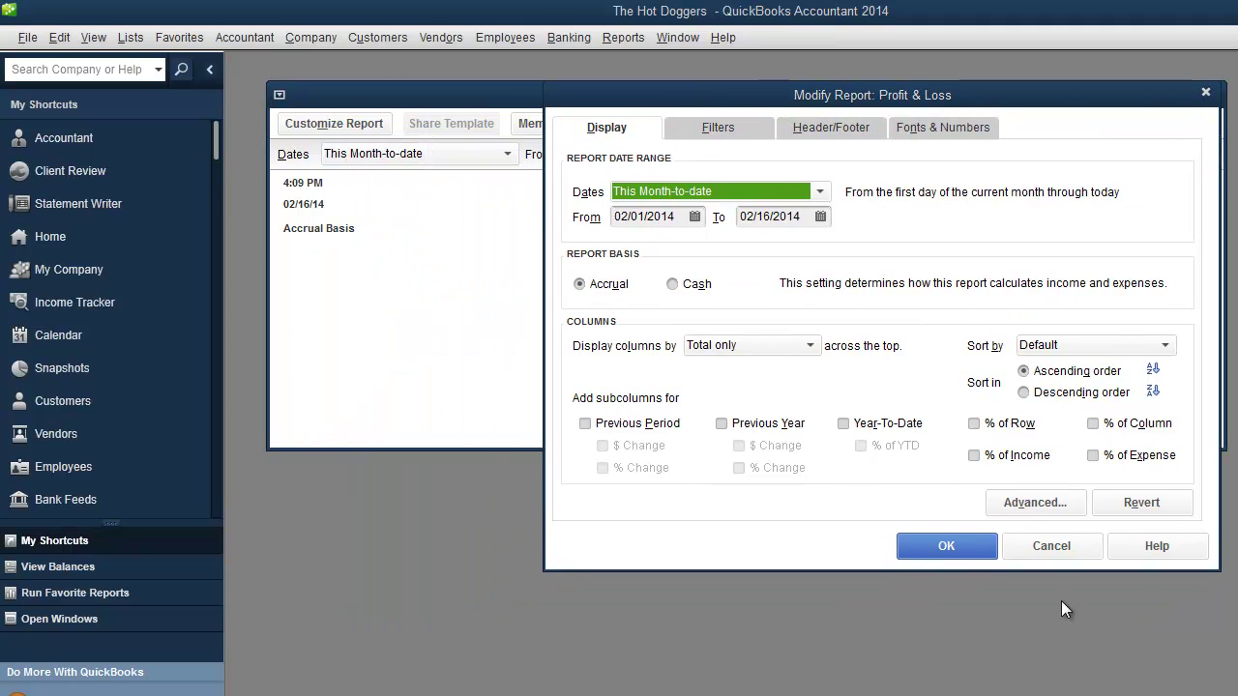
pyautogui.click(1051, 547)
# Step: Set the company preference for the summary reports basis to Cash in the Reports & Graphs preferences
pyautogui.click(59, 38)
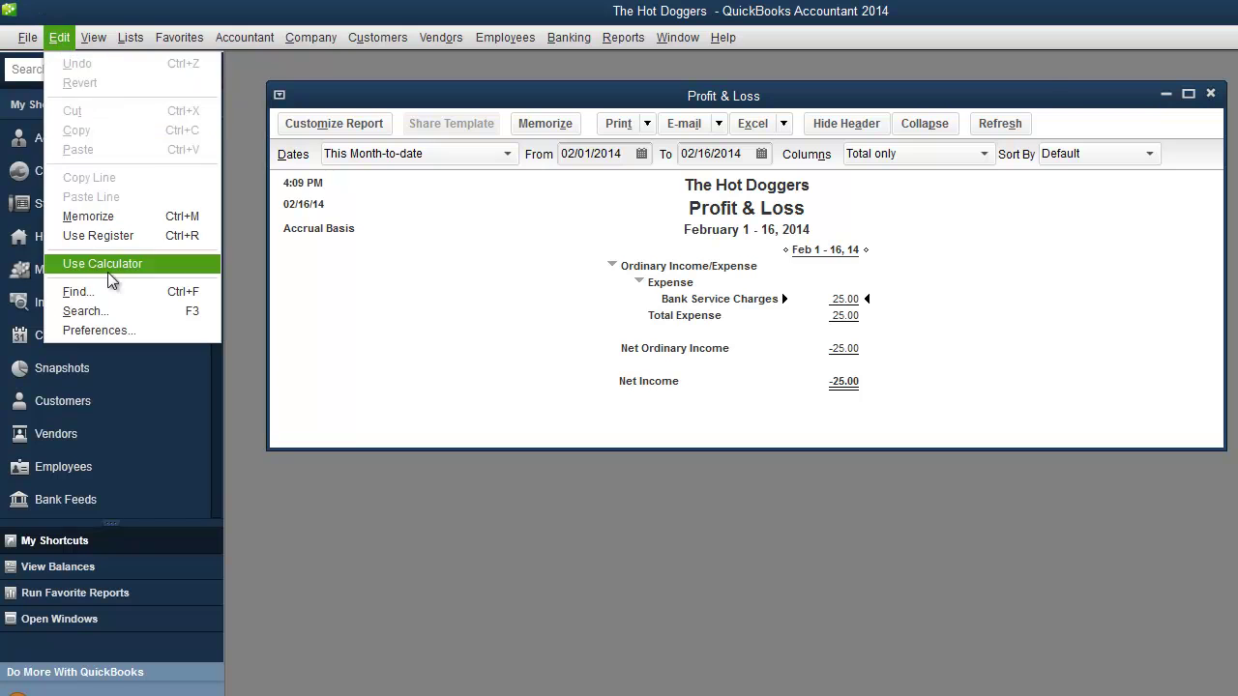
pyautogui.click(126, 331)
pyautogui.click(329, 431)
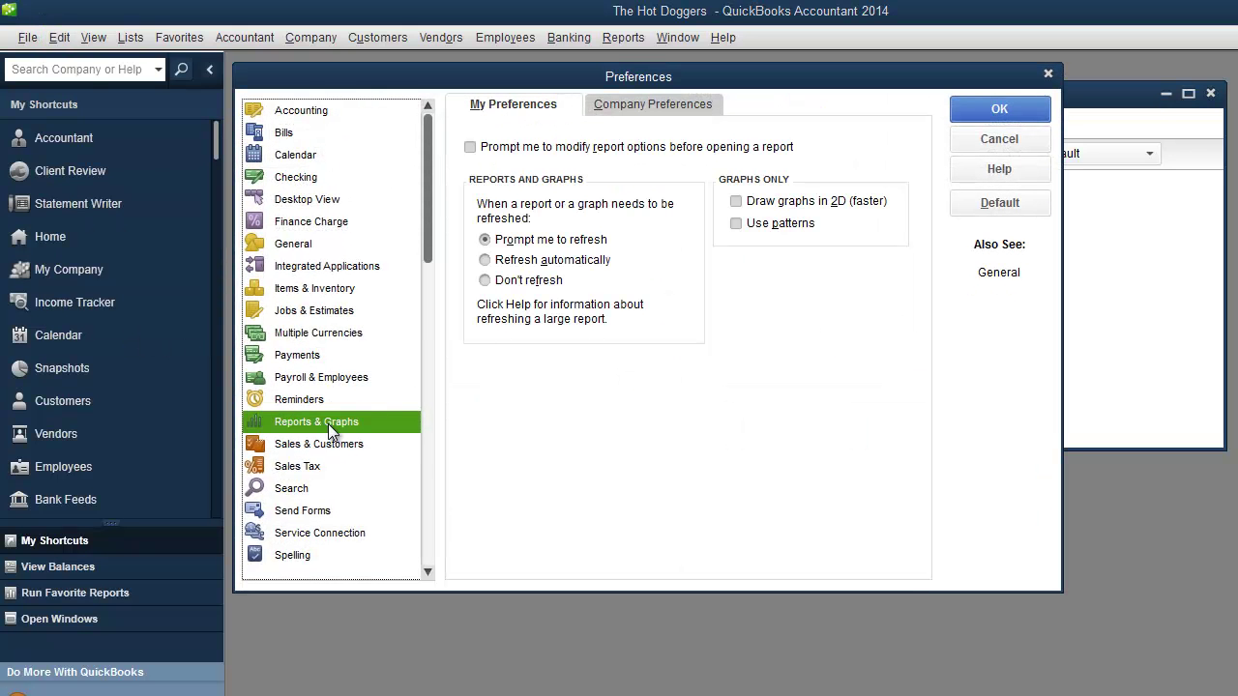
pyautogui.click(635, 106)
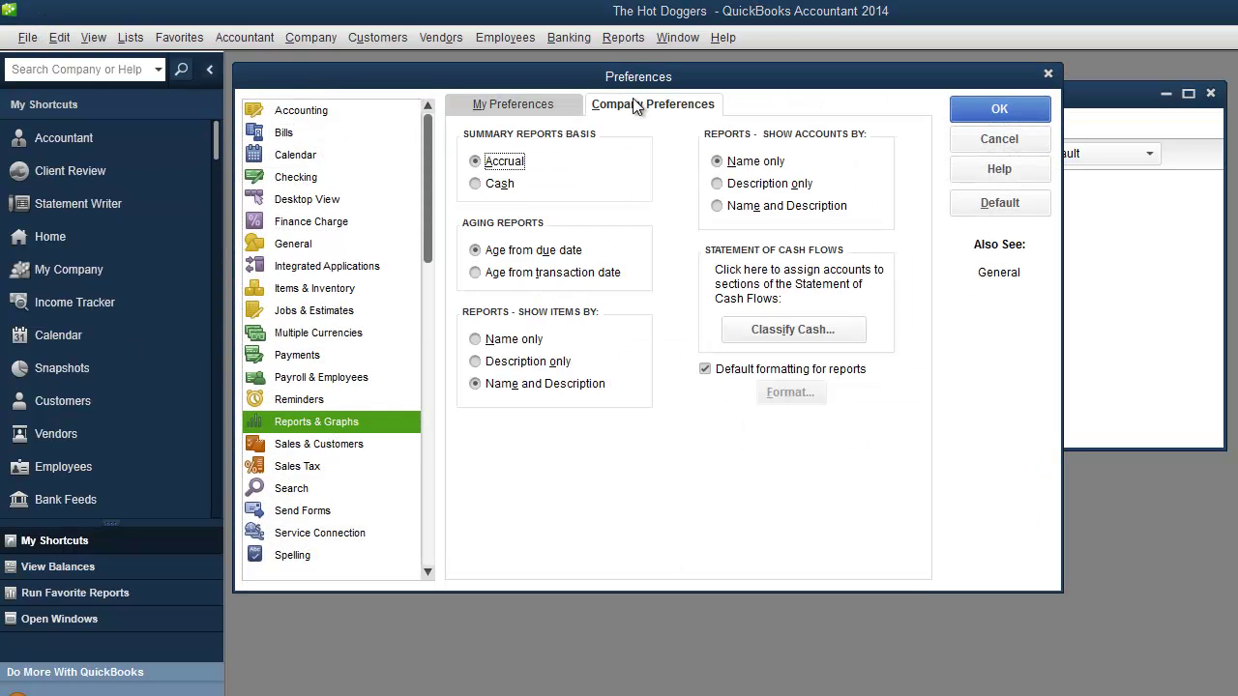
pyautogui.click(480, 186)
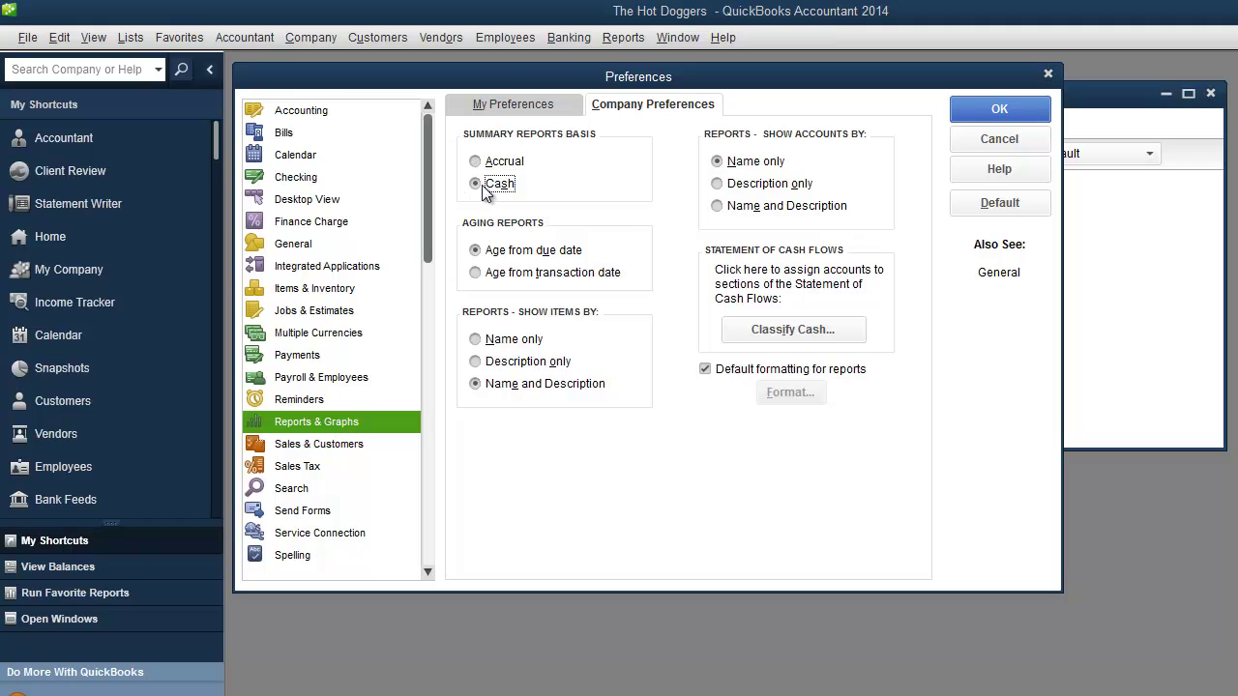
pyautogui.click(971, 113)
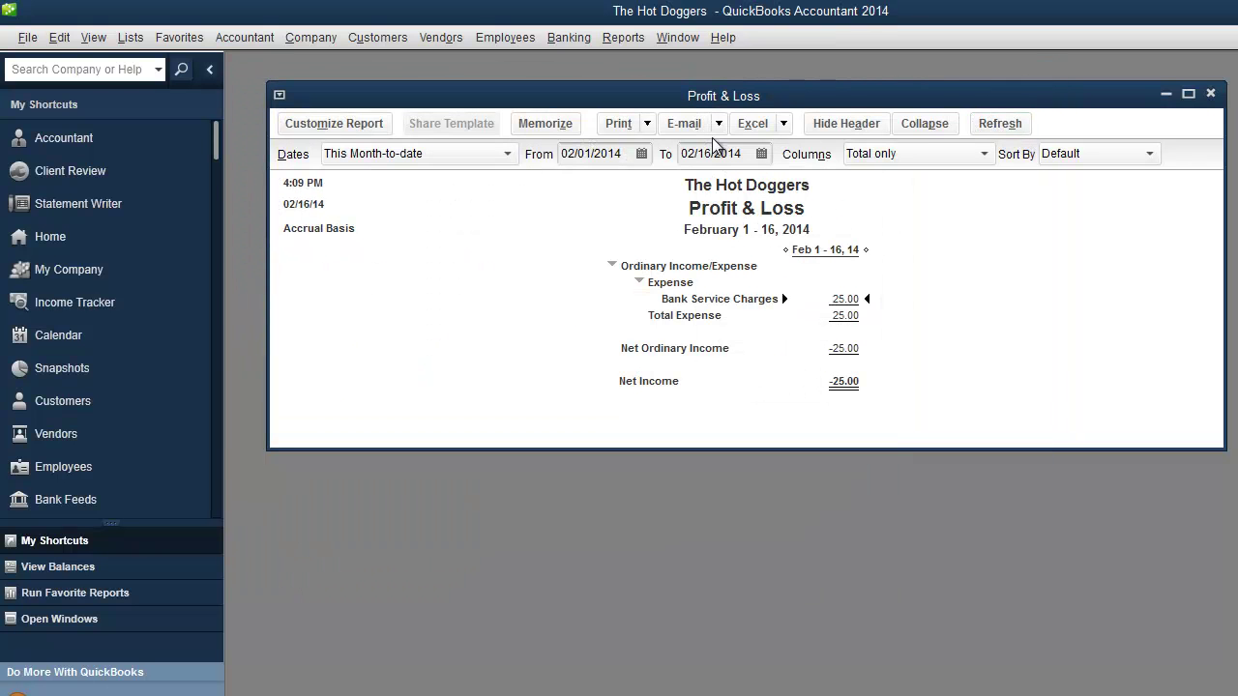
# Step: Check the open report's basis setting, close the report and run Profit & Loss Standard again
pyautogui.click(338, 123)
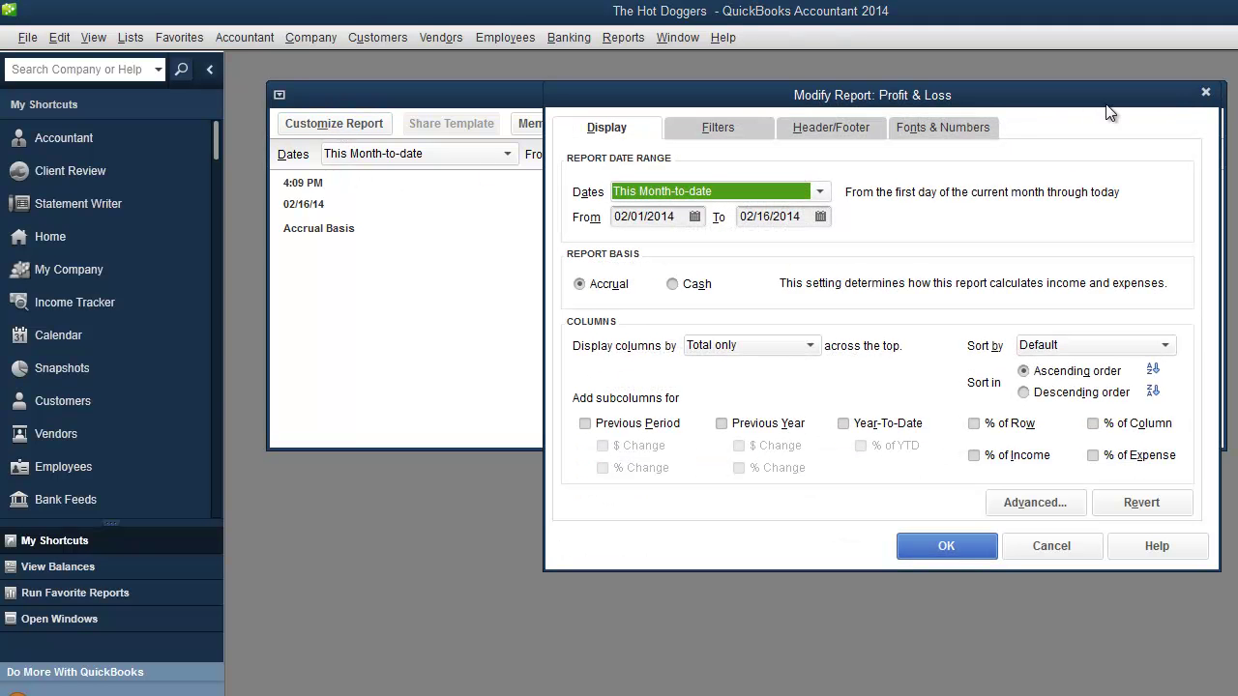
pyautogui.click(1206, 92)
pyautogui.click(615, 43)
pyautogui.moveTo(658, 166)
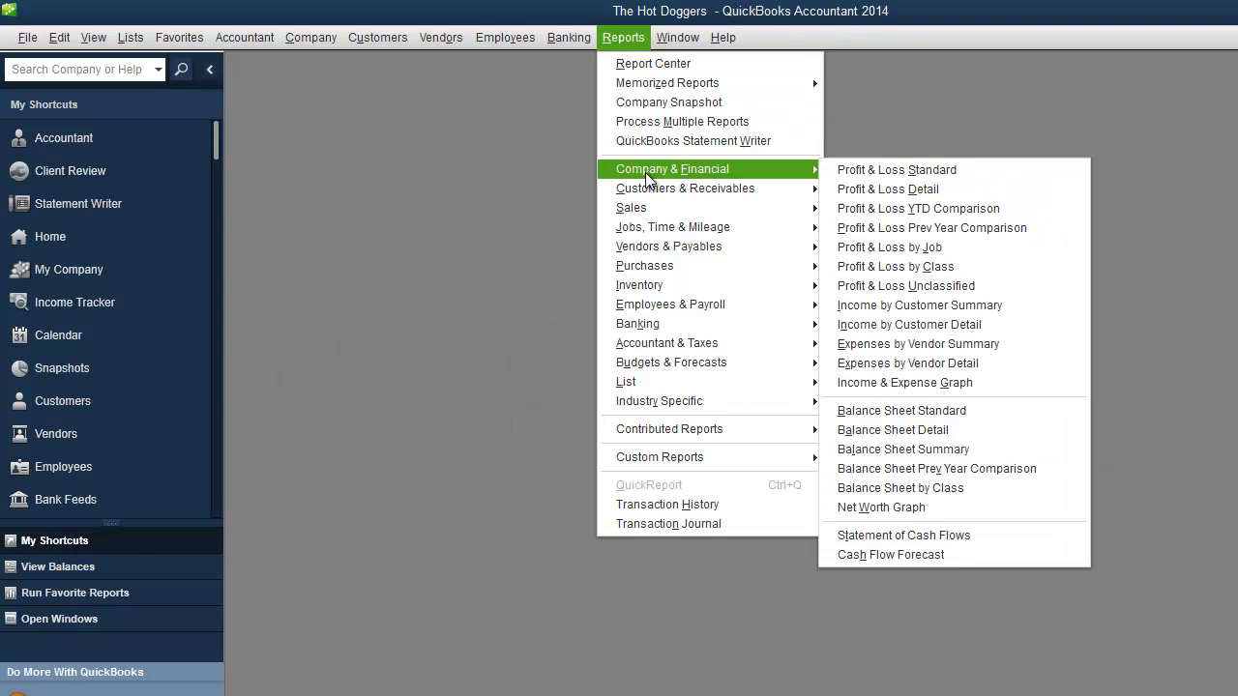
pyautogui.click(899, 167)
# Step: Examine the new Profit & Loss report's display, filter and header/footer customization options, cancelling without changes
pyautogui.click(326, 121)
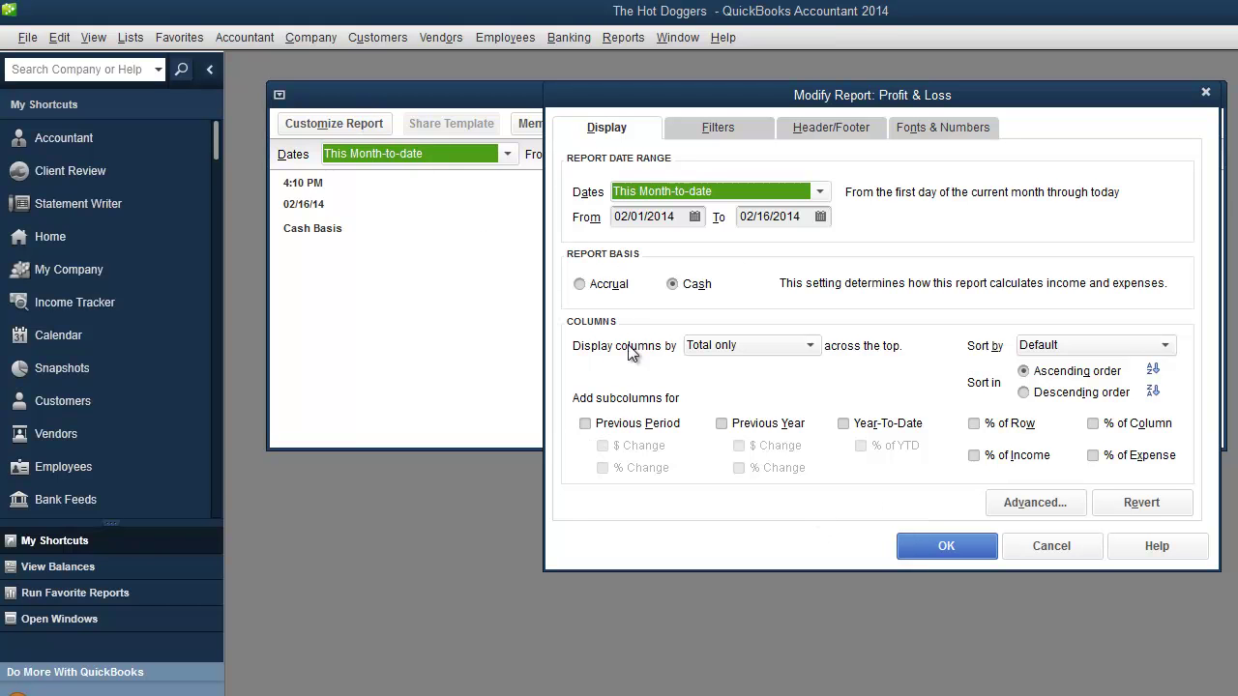
pyautogui.click(722, 129)
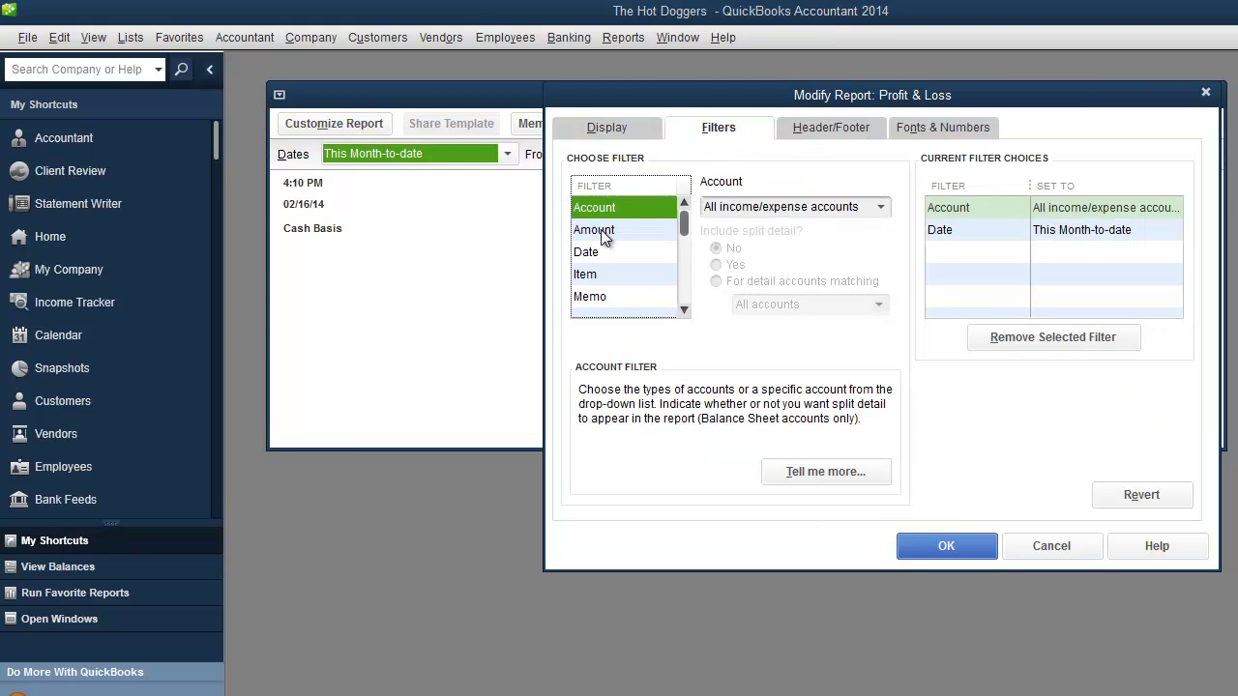
pyautogui.click(817, 127)
pyautogui.click(628, 130)
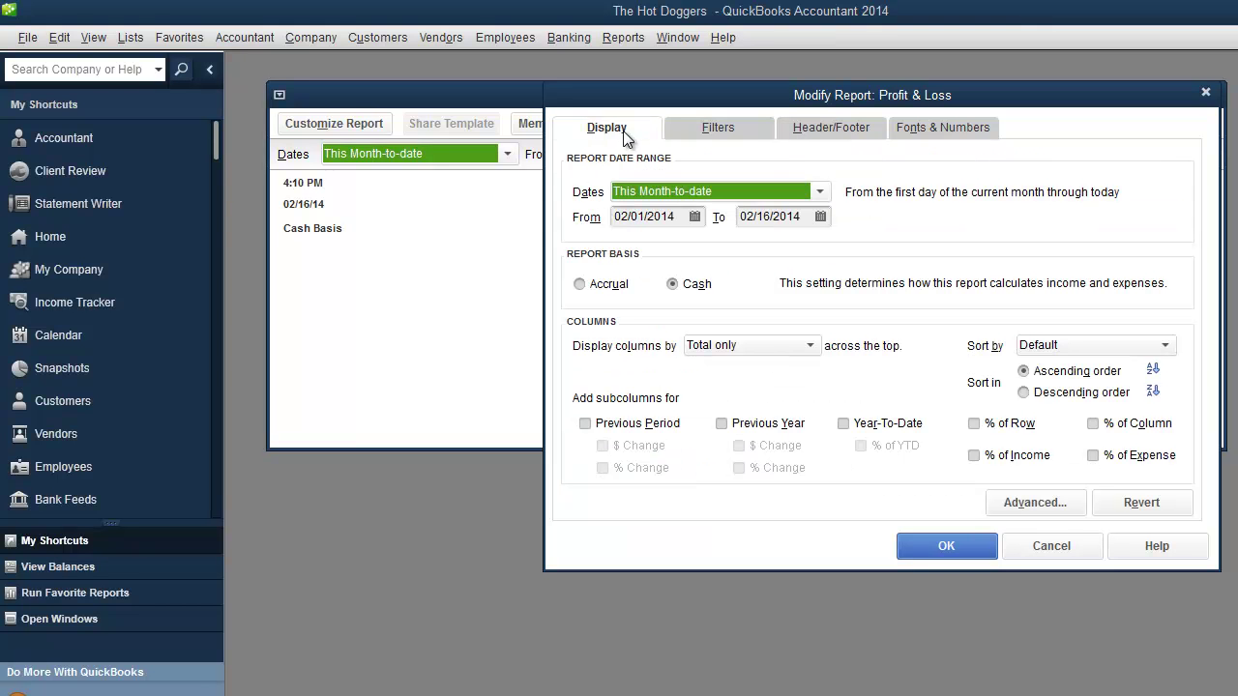
pyautogui.click(1033, 554)
# Step: Set the Profit & Loss report's date range to Last Month
pyautogui.click(437, 152)
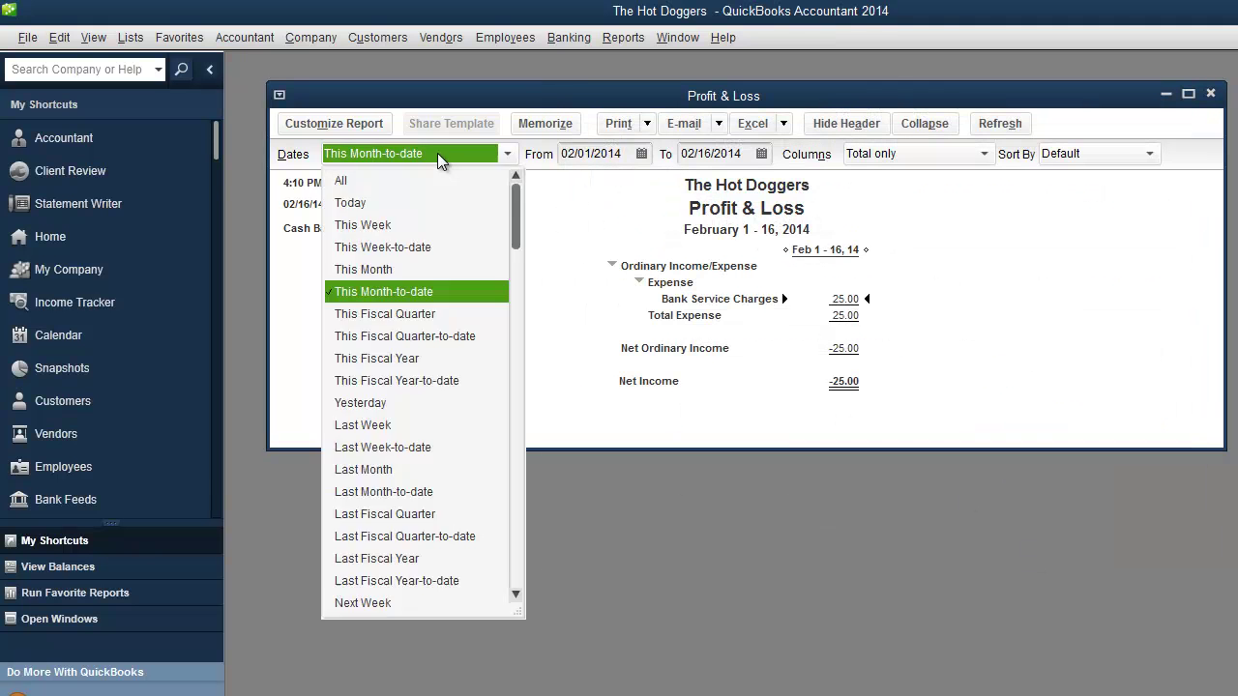
pyautogui.click(437, 153)
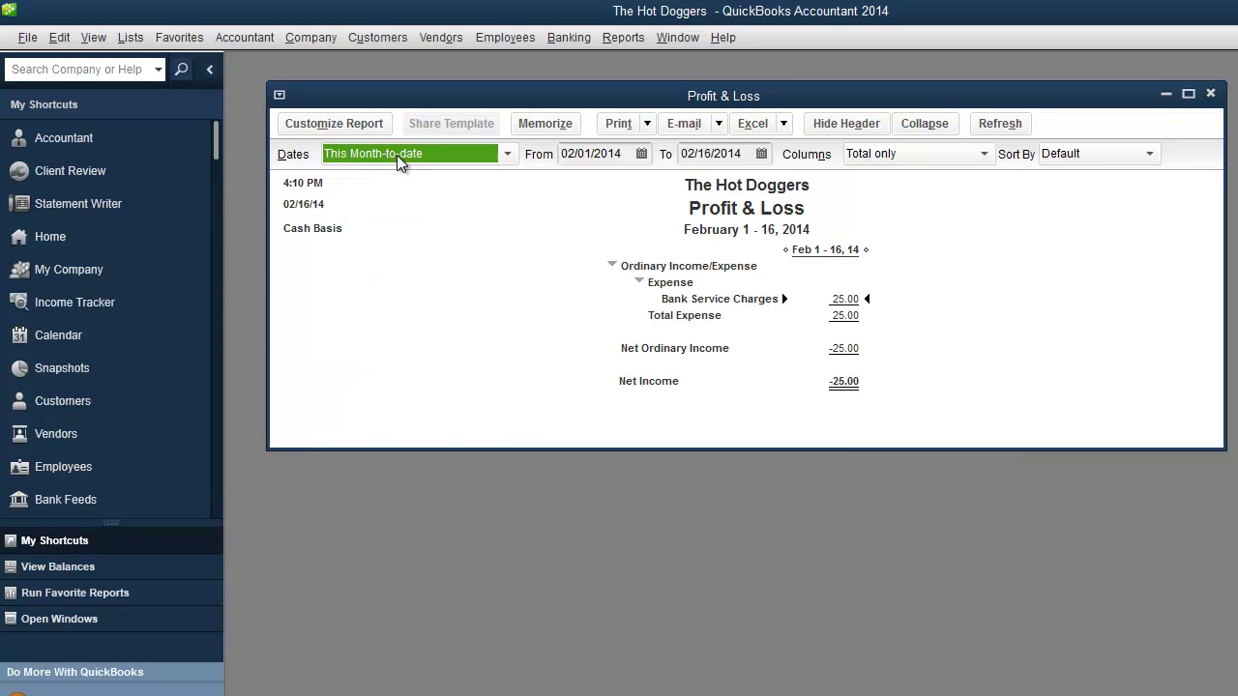
pyautogui.click(396, 155)
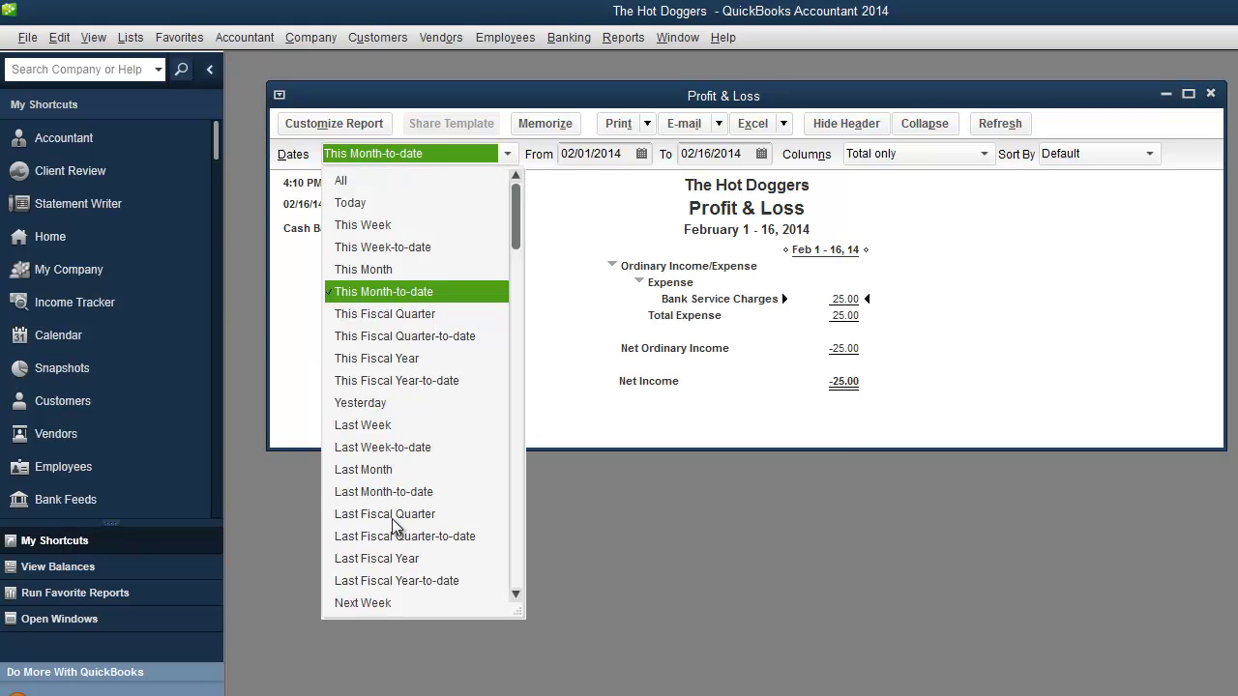
pyautogui.click(384, 469)
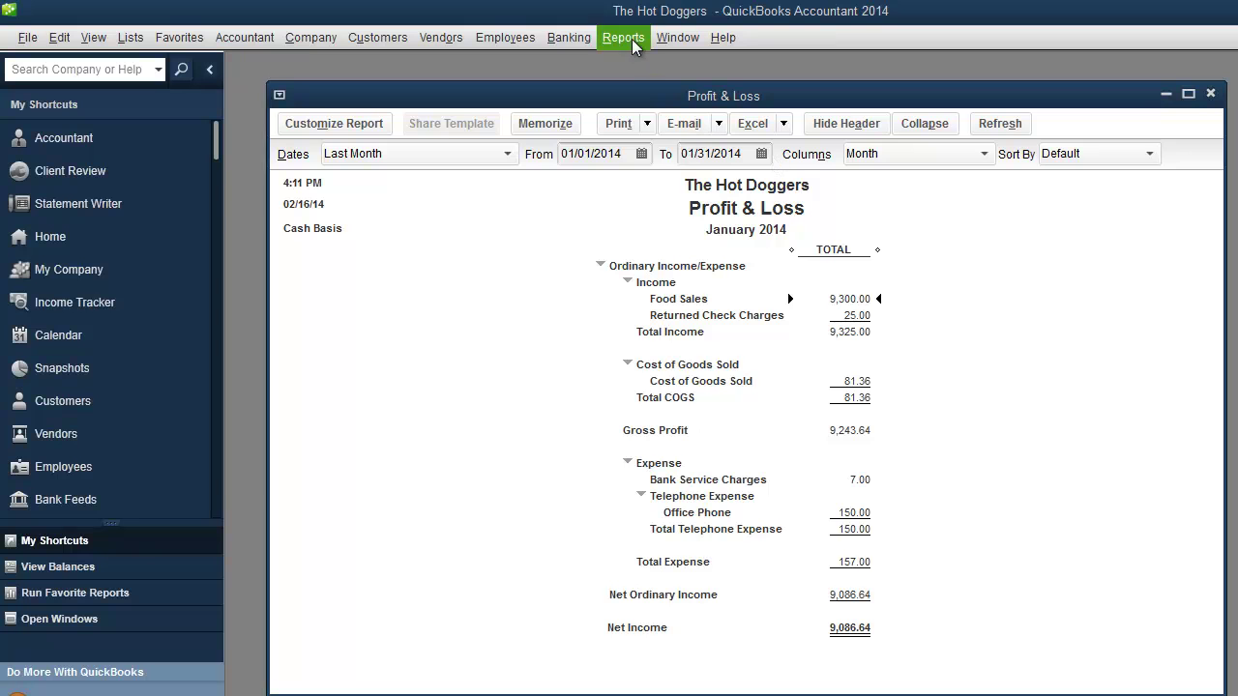
# Step: Run the A/R Aging Summary report, then reposition and enlarge its window over the Profit & Loss report
pyautogui.click(631, 38)
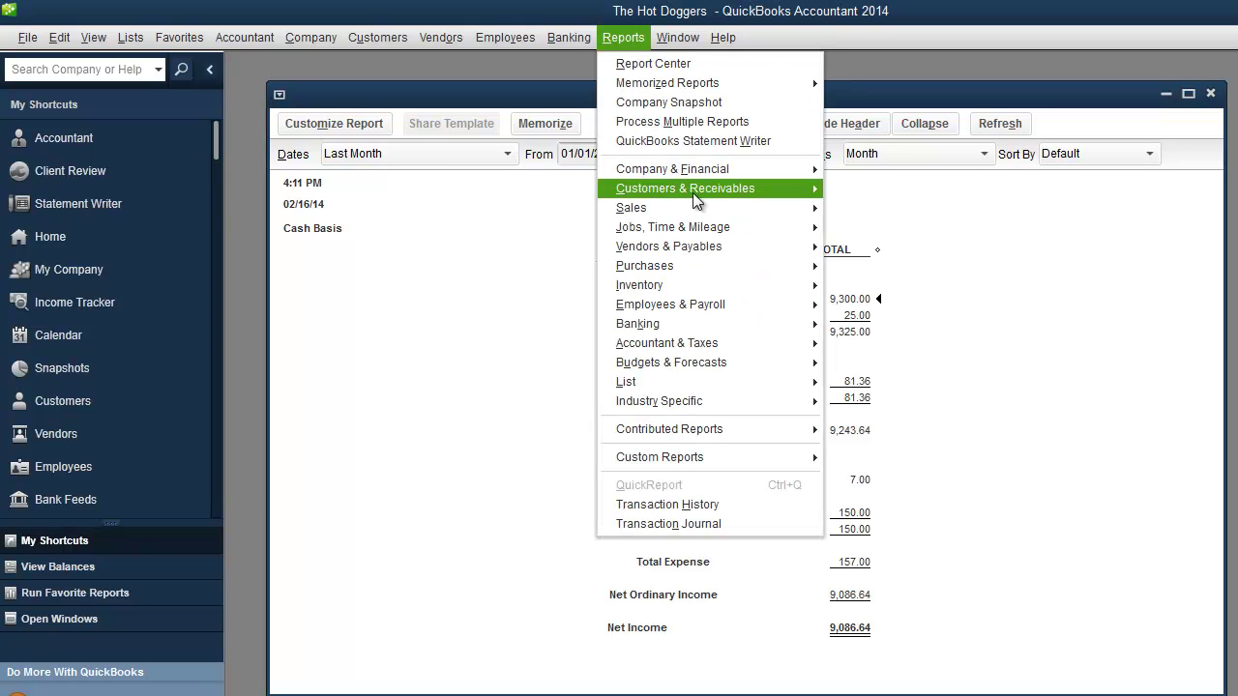
pyautogui.moveTo(701, 197)
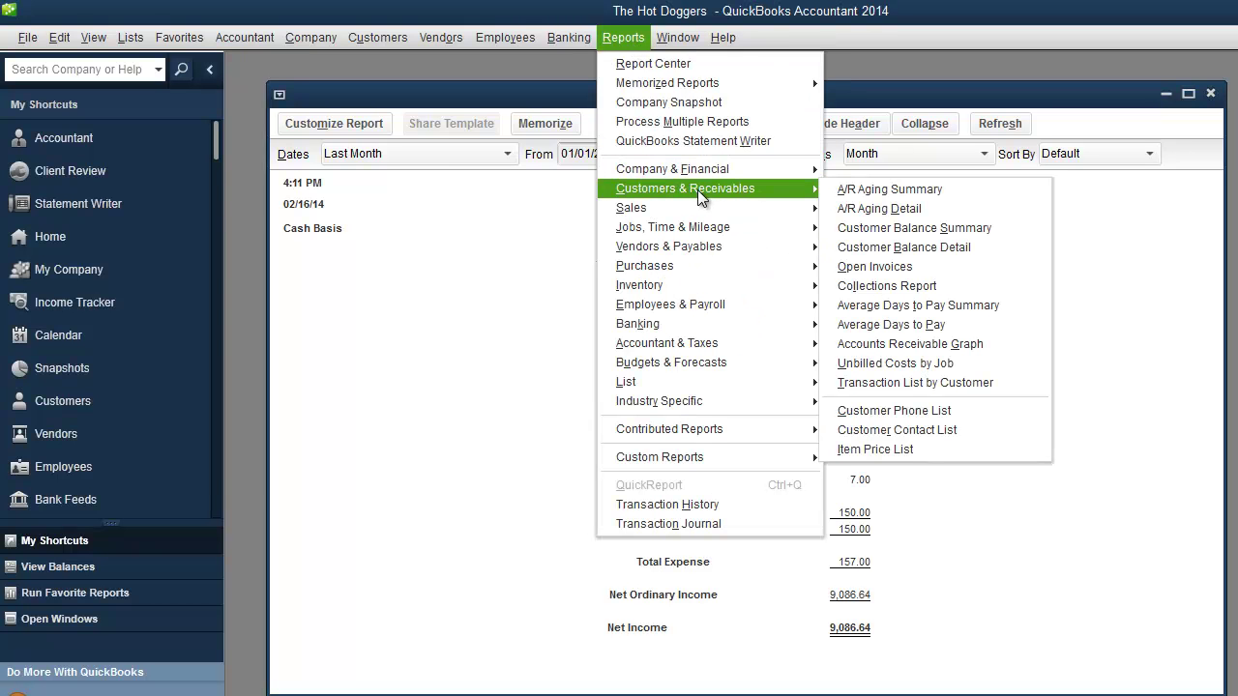
pyautogui.click(908, 190)
pyautogui.moveTo(724, 200); pyautogui.dragTo(621, 93)
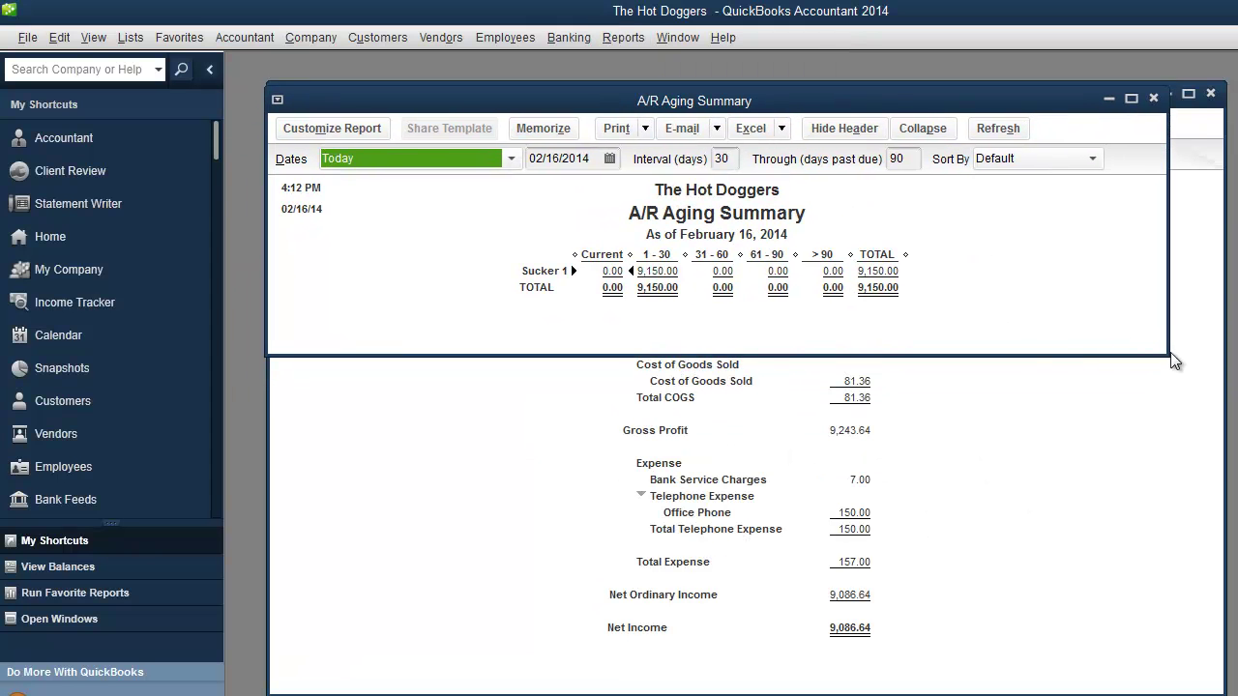
pyautogui.moveTo(1167, 352); pyautogui.dragTo(1229, 669)
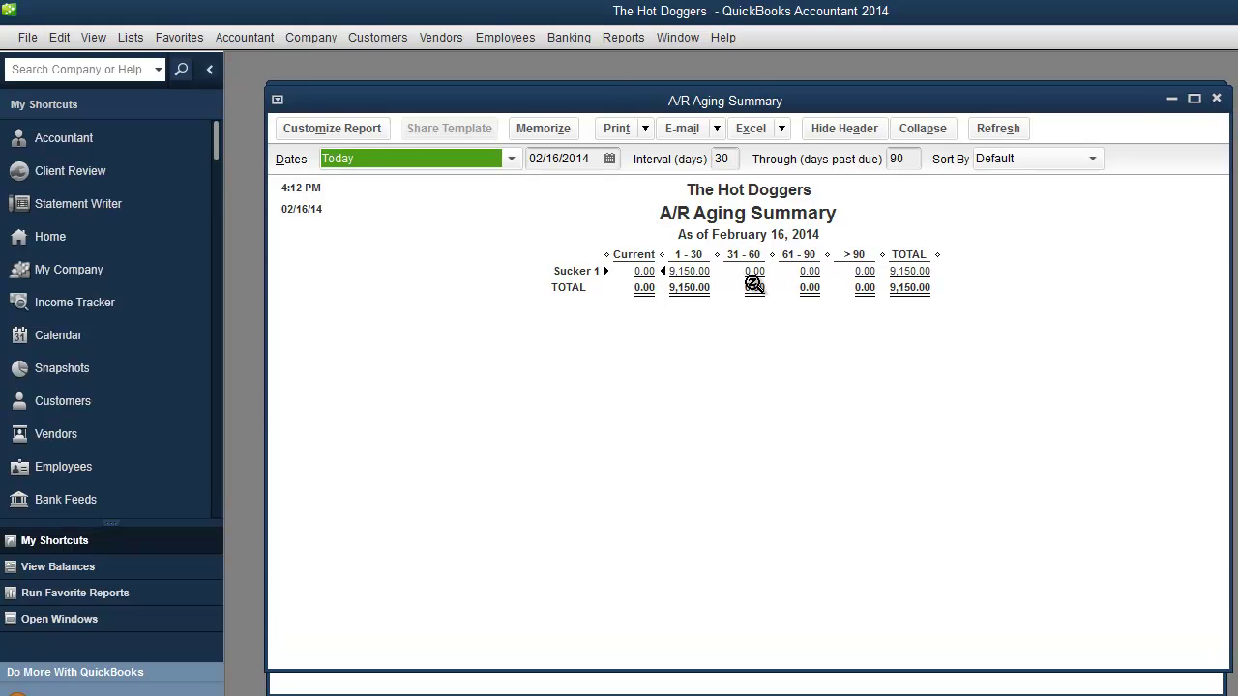
# Step: Open the Income Tracker and view its overdue, open invoice, sales order and estimate transactions in turn
pyautogui.click(372, 37)
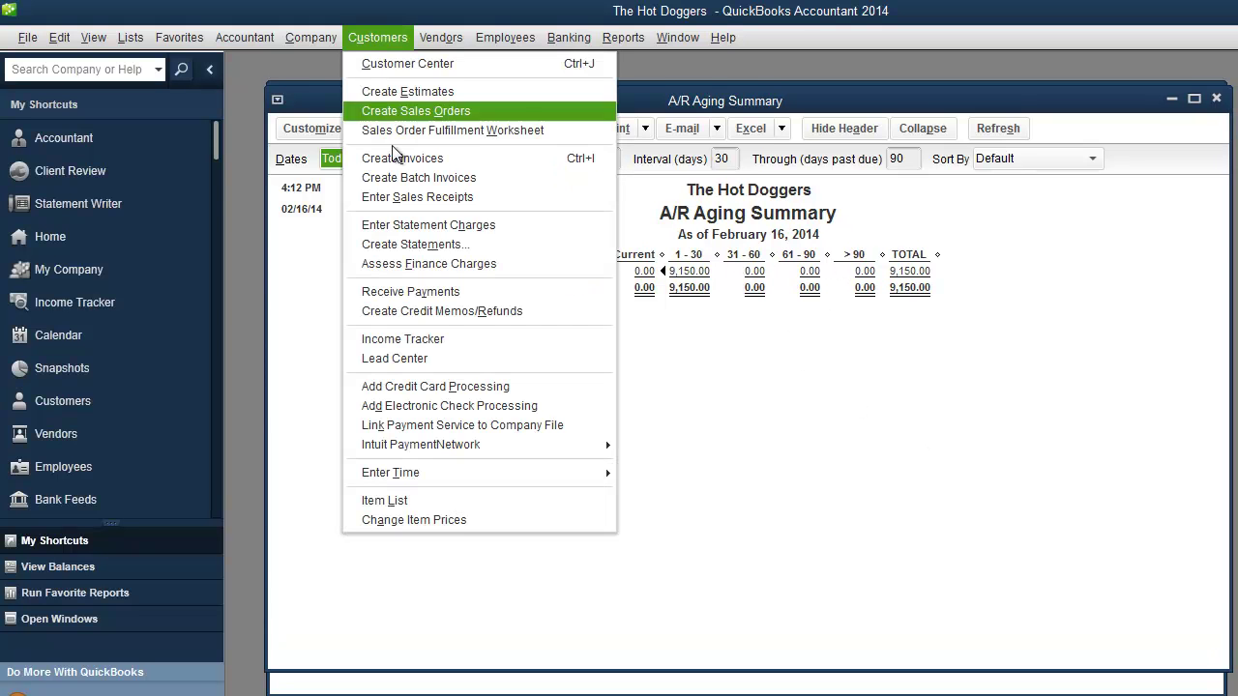
pyautogui.click(448, 338)
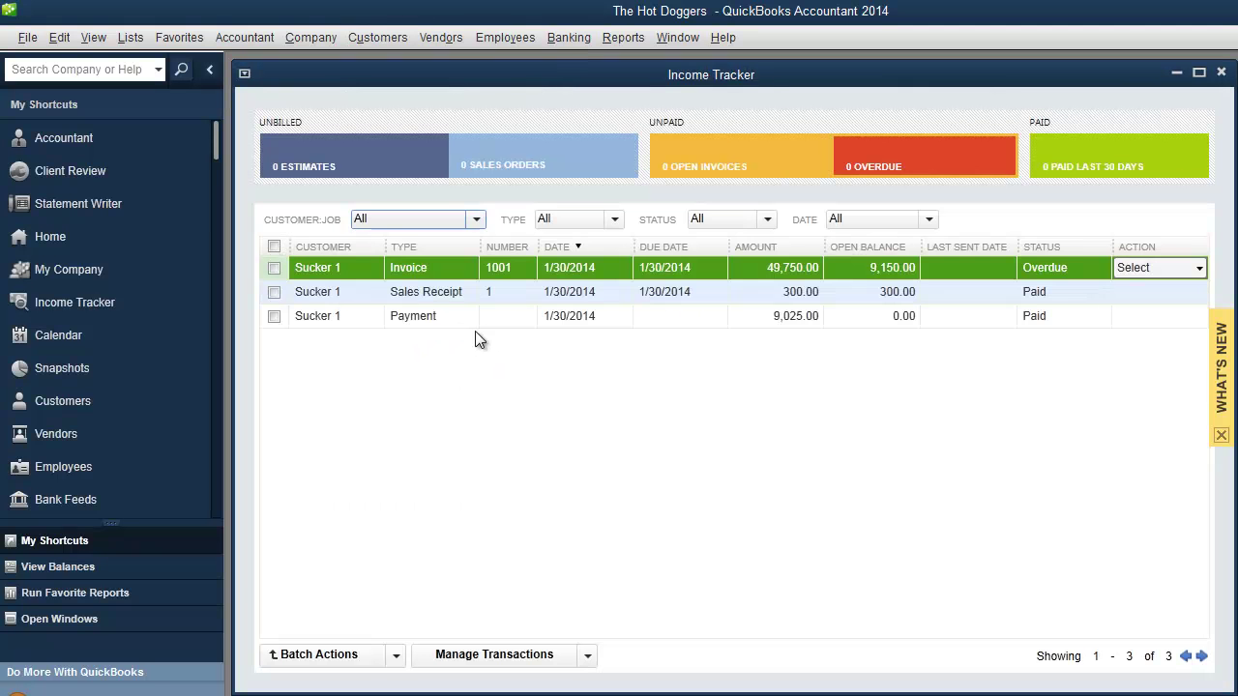
pyautogui.click(904, 162)
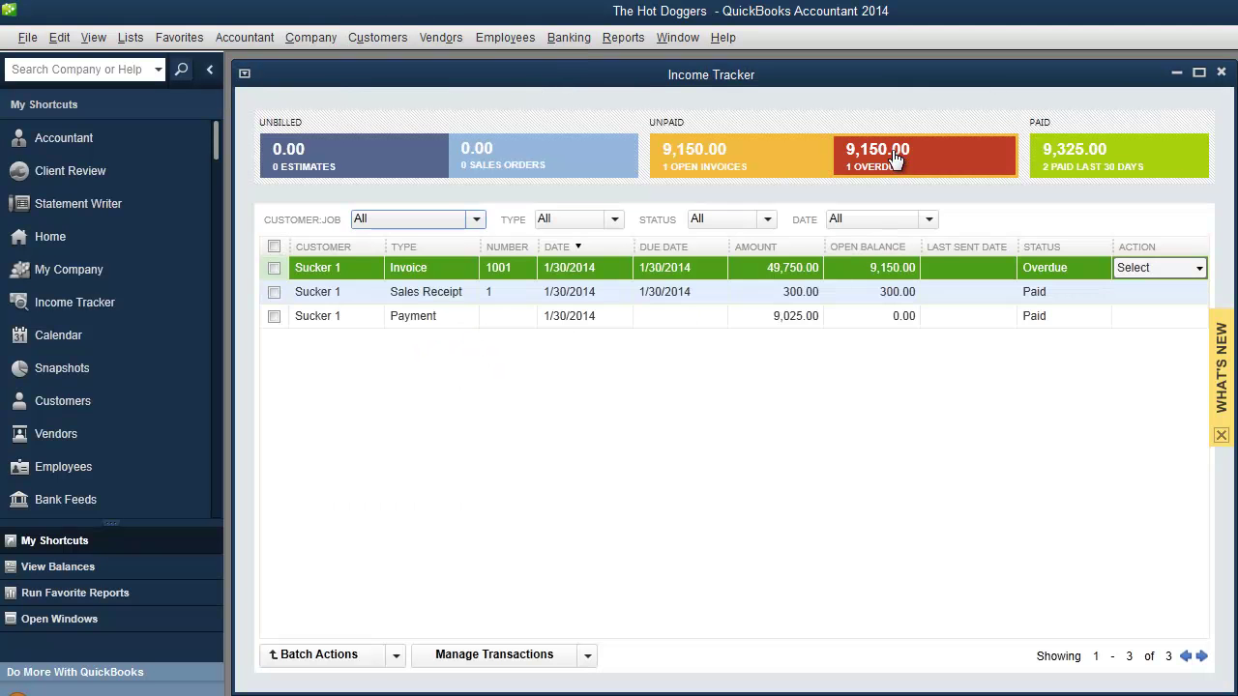
pyautogui.click(705, 165)
pyautogui.click(534, 162)
pyautogui.click(412, 159)
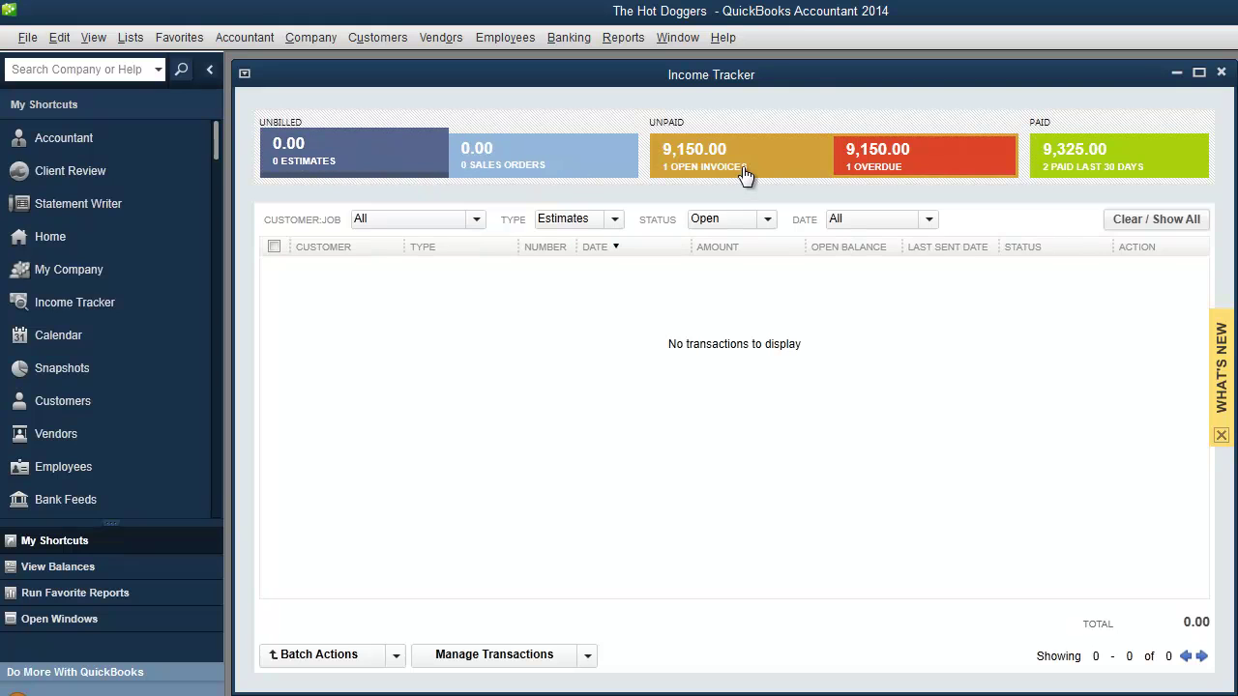
pyautogui.click(612, 36)
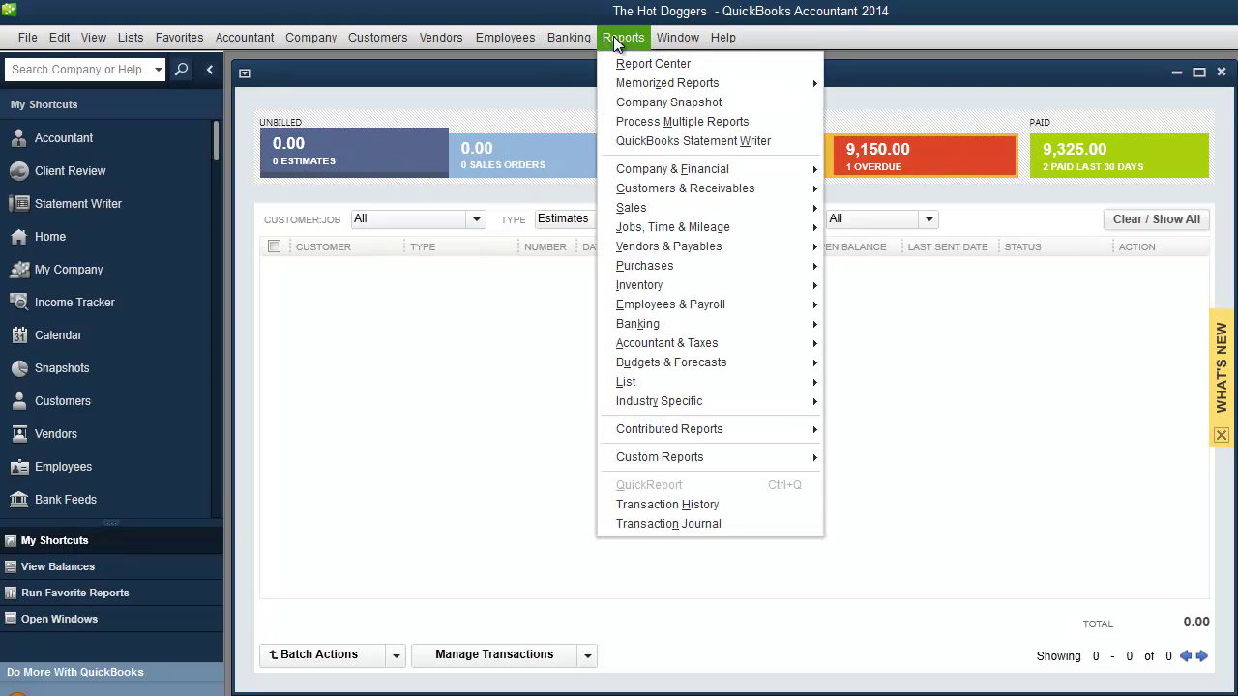
pyautogui.moveTo(693, 210)
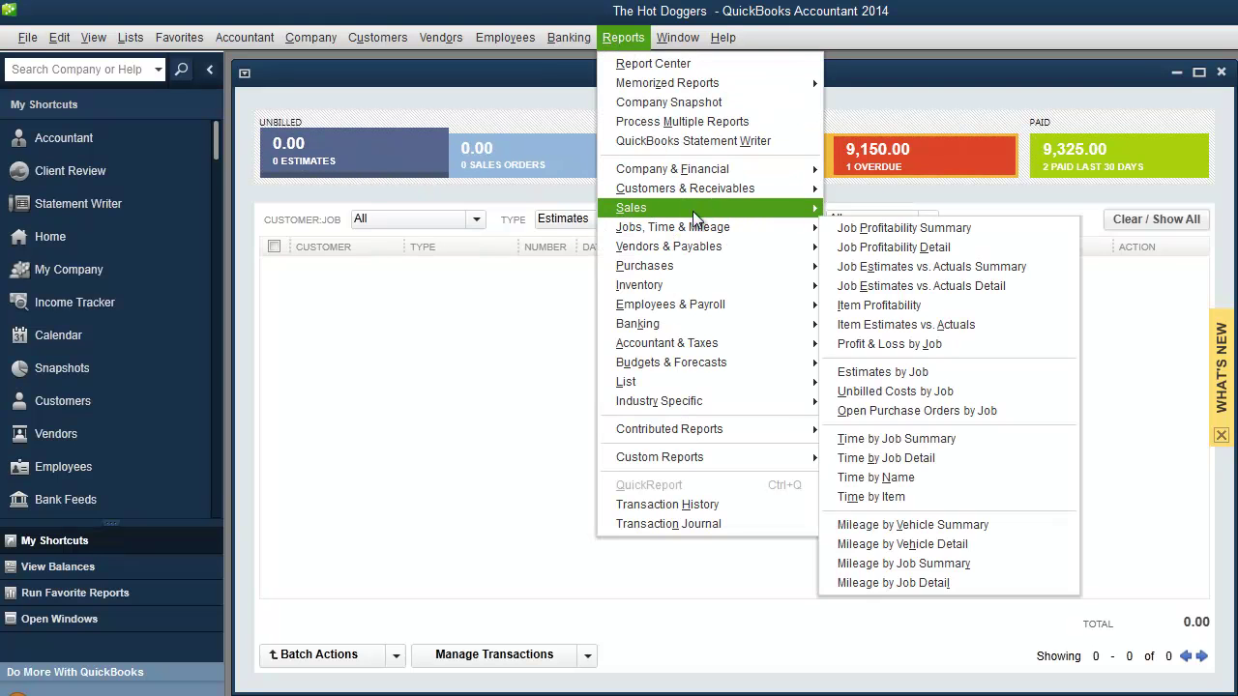
pyautogui.click(481, 320)
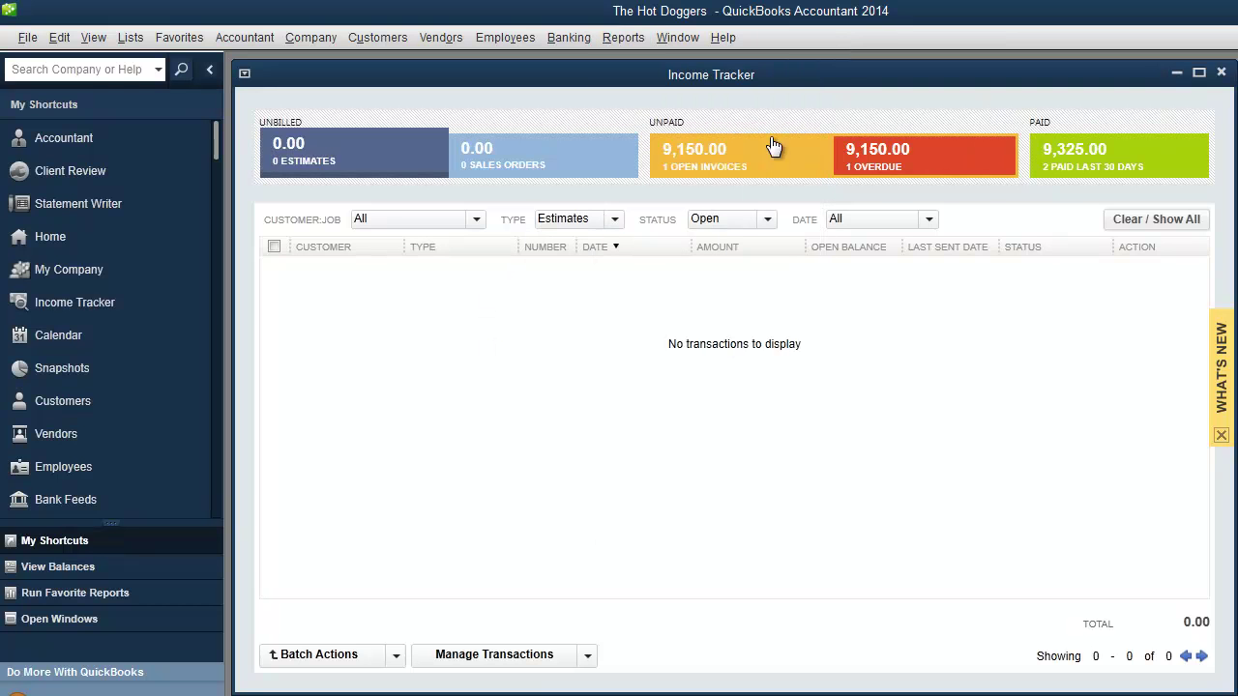
# Step: Close the Income Tracker and the A/R Aging Summary report
pyautogui.click(1221, 73)
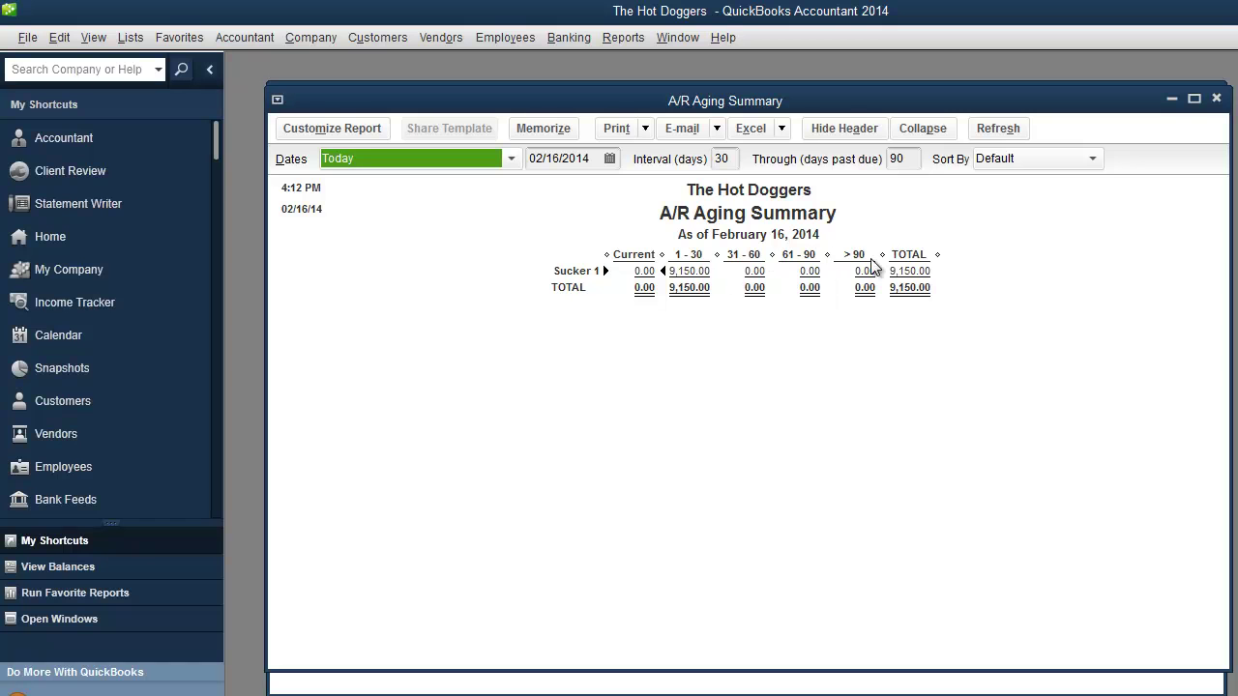
pyautogui.click(1217, 100)
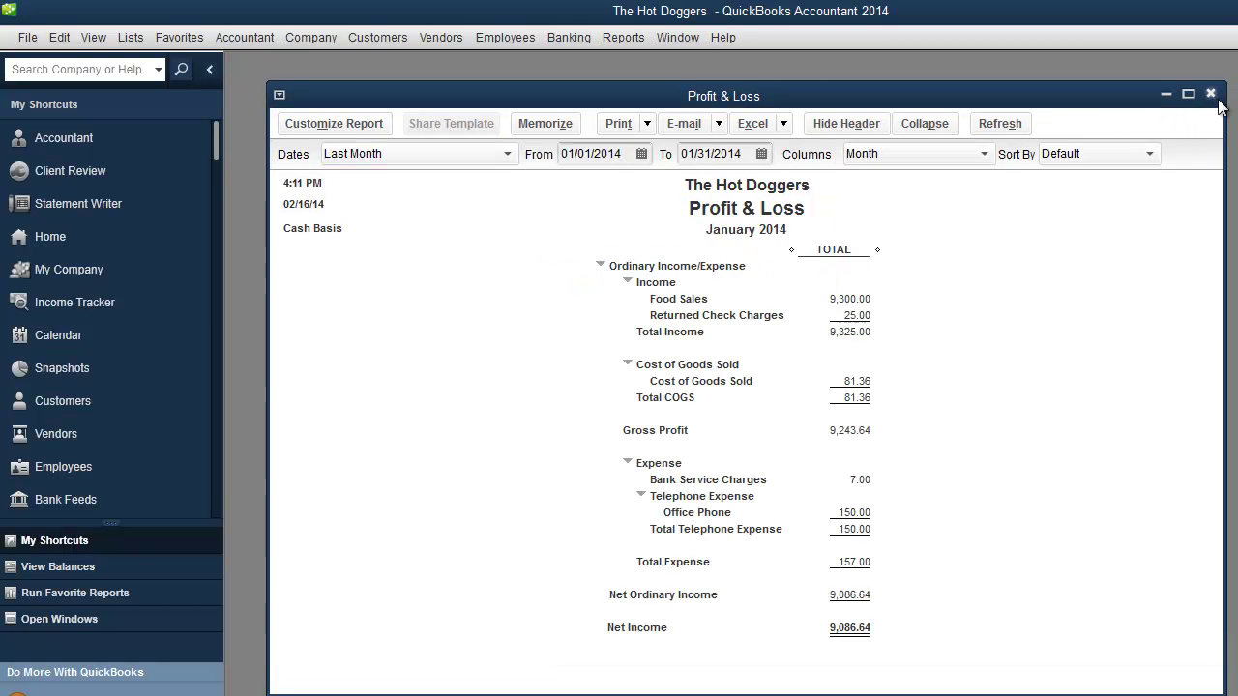
# Step: Run the standard Balance Sheet report, then reposition and enlarge its window to cover the Profit & Loss report
pyautogui.click(619, 40)
pyautogui.moveTo(677, 169)
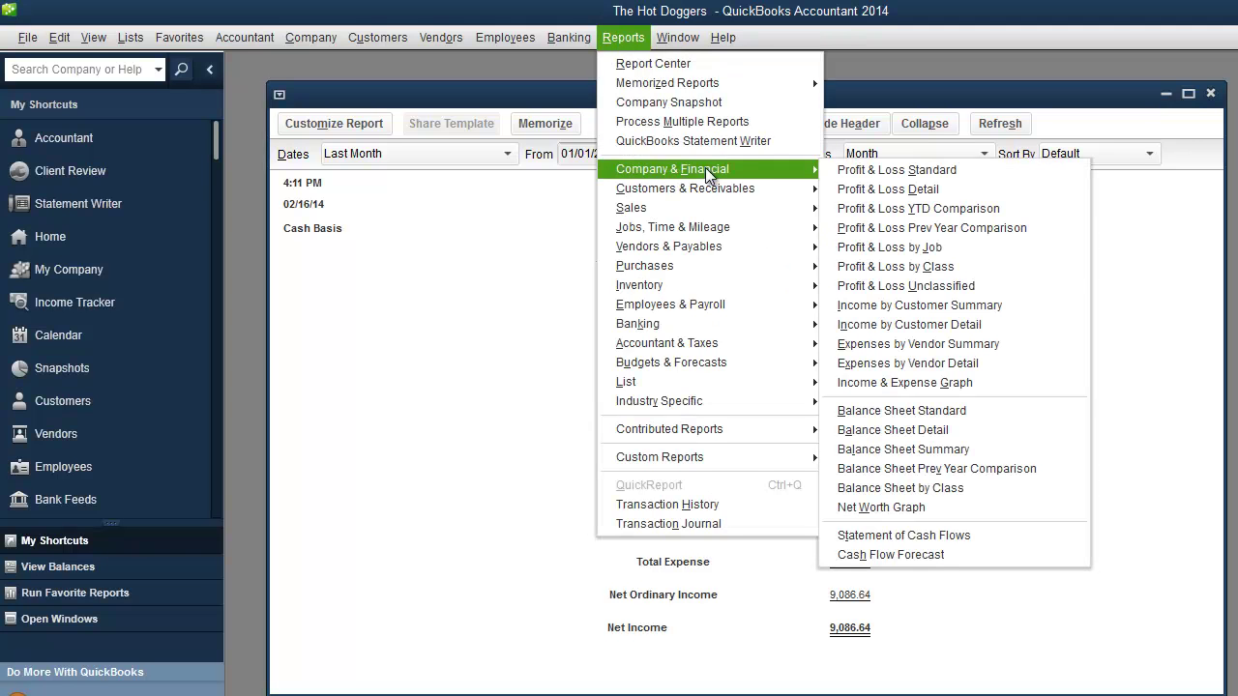
pyautogui.click(964, 413)
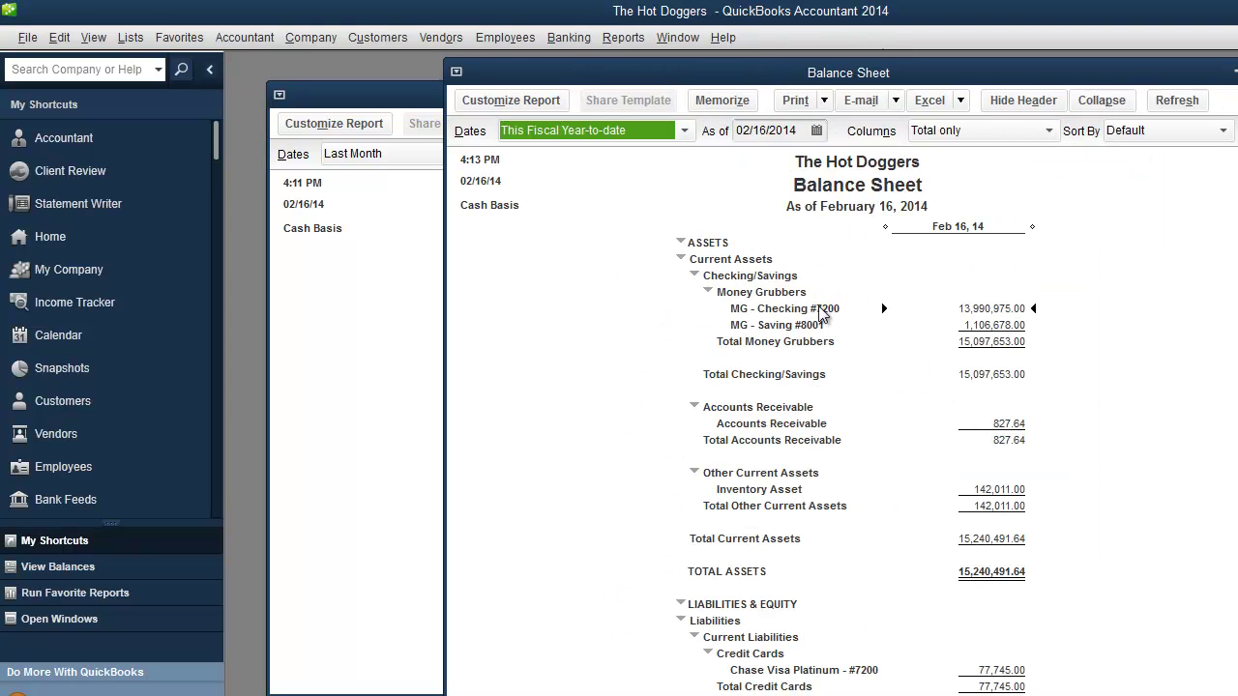
pyautogui.moveTo(967, 73); pyautogui.dragTo(819, 78)
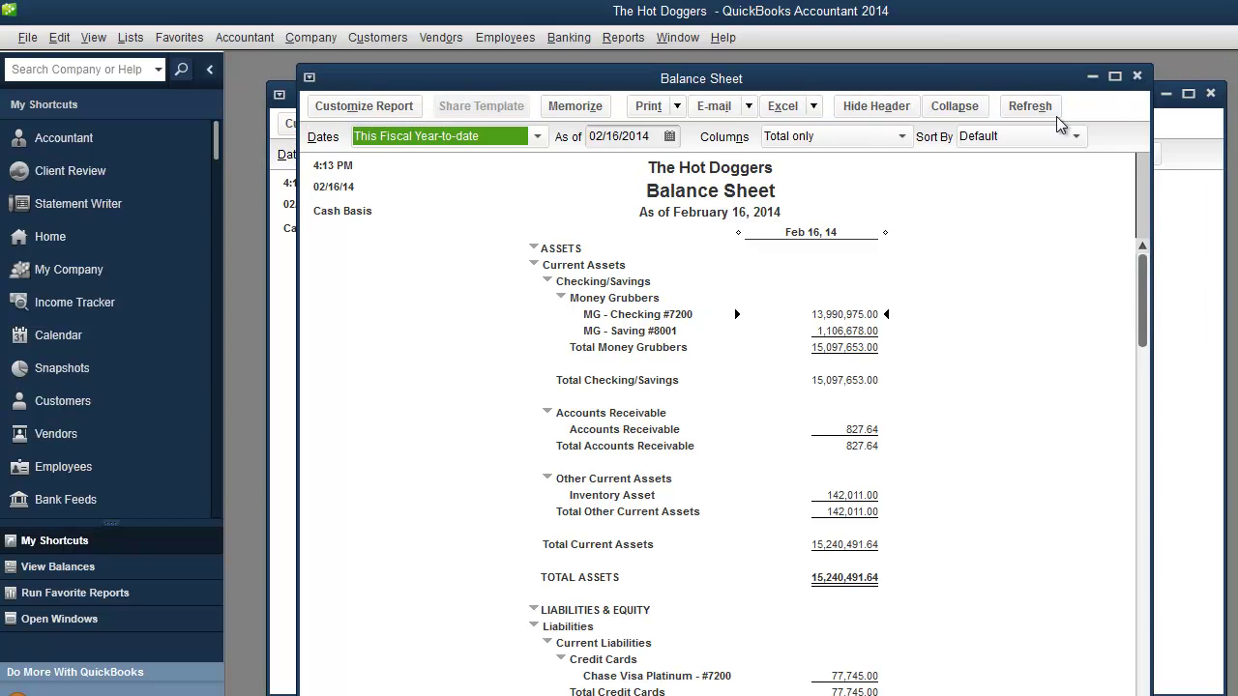
pyautogui.moveTo(1153, 70); pyautogui.dragTo(1215, 358)
pyautogui.moveTo(814, 367); pyautogui.dragTo(745, 74)
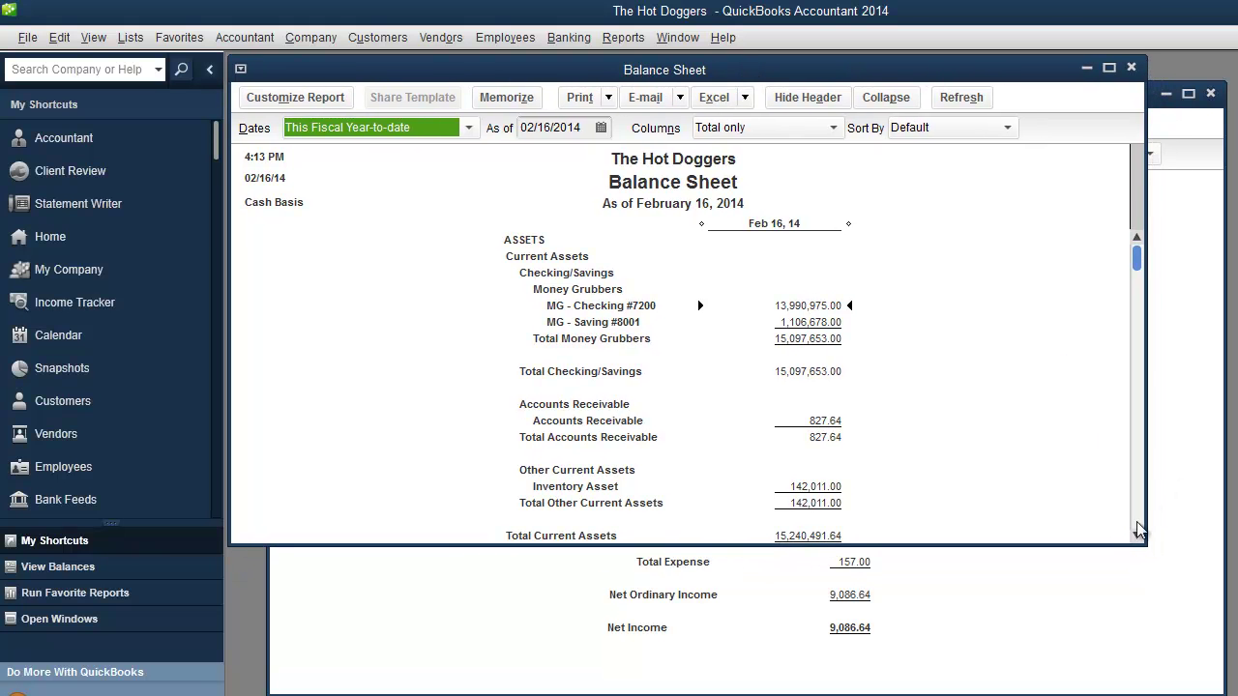
pyautogui.moveTo(1146, 549); pyautogui.dragTo(1228, 692)
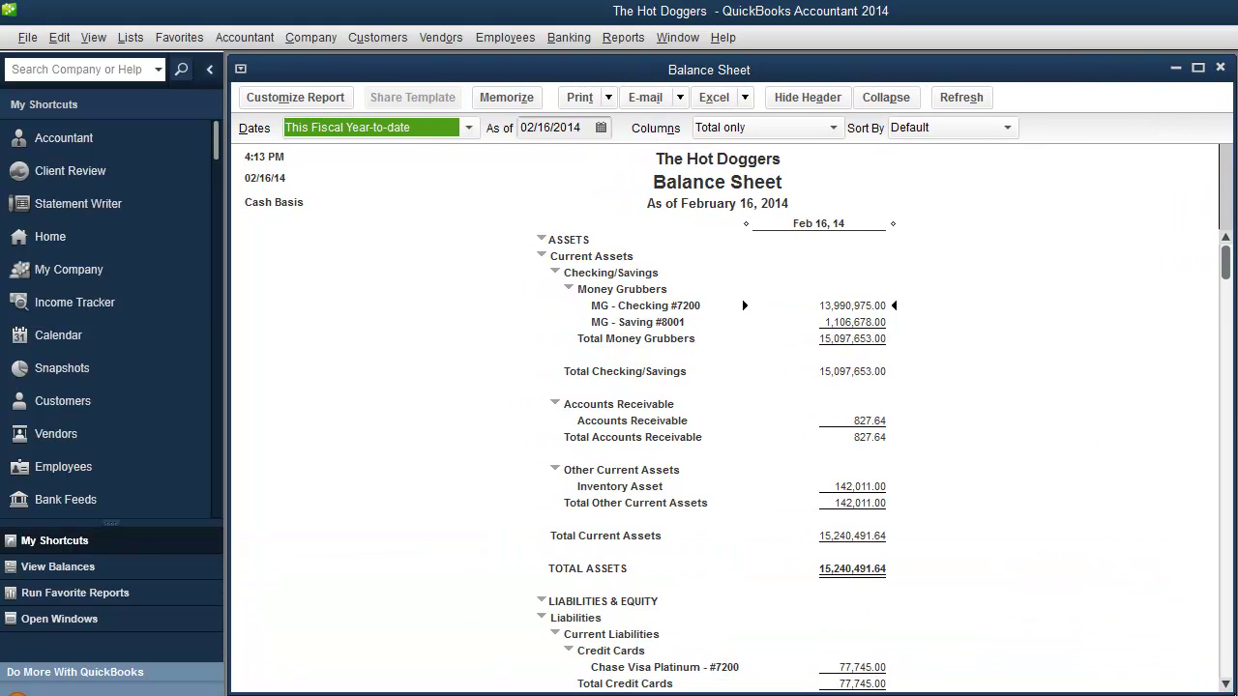
# Step: Review the Balance Sheet from assets through liabilities and equity, comparing total assets with total liabilities and equity
pyautogui.moveTo(1225, 264); pyautogui.dragTo(1221, 677)
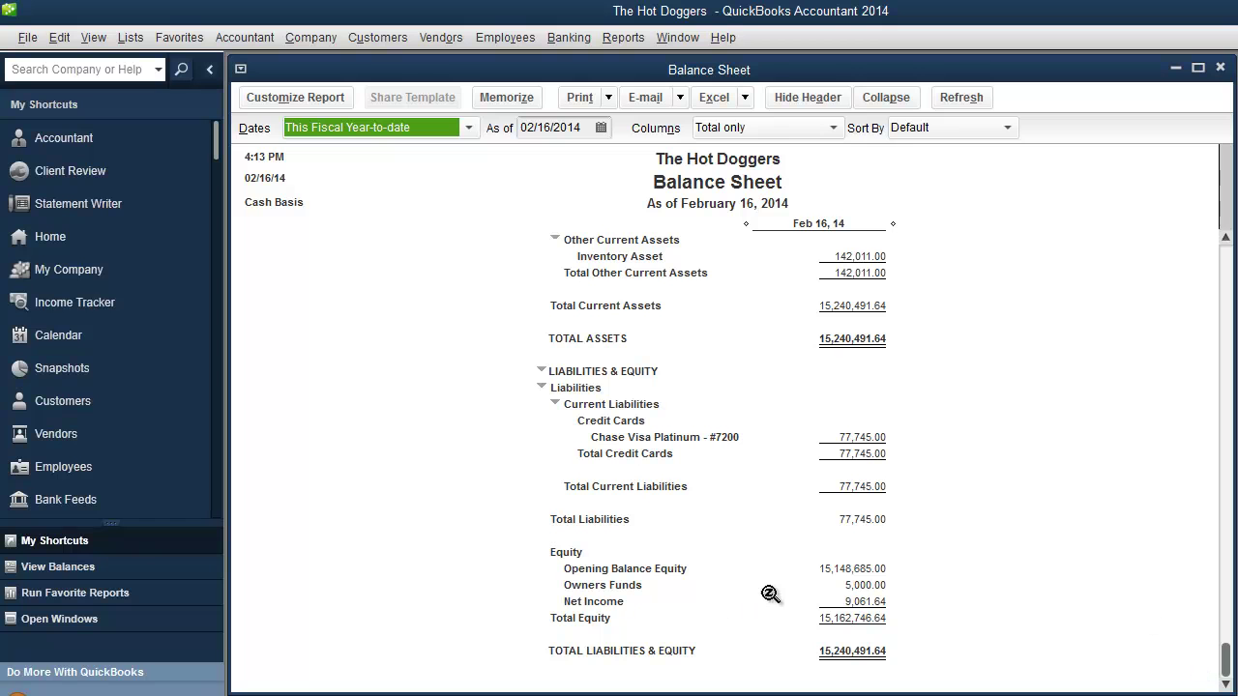
pyautogui.scroll(5, 847, 394)
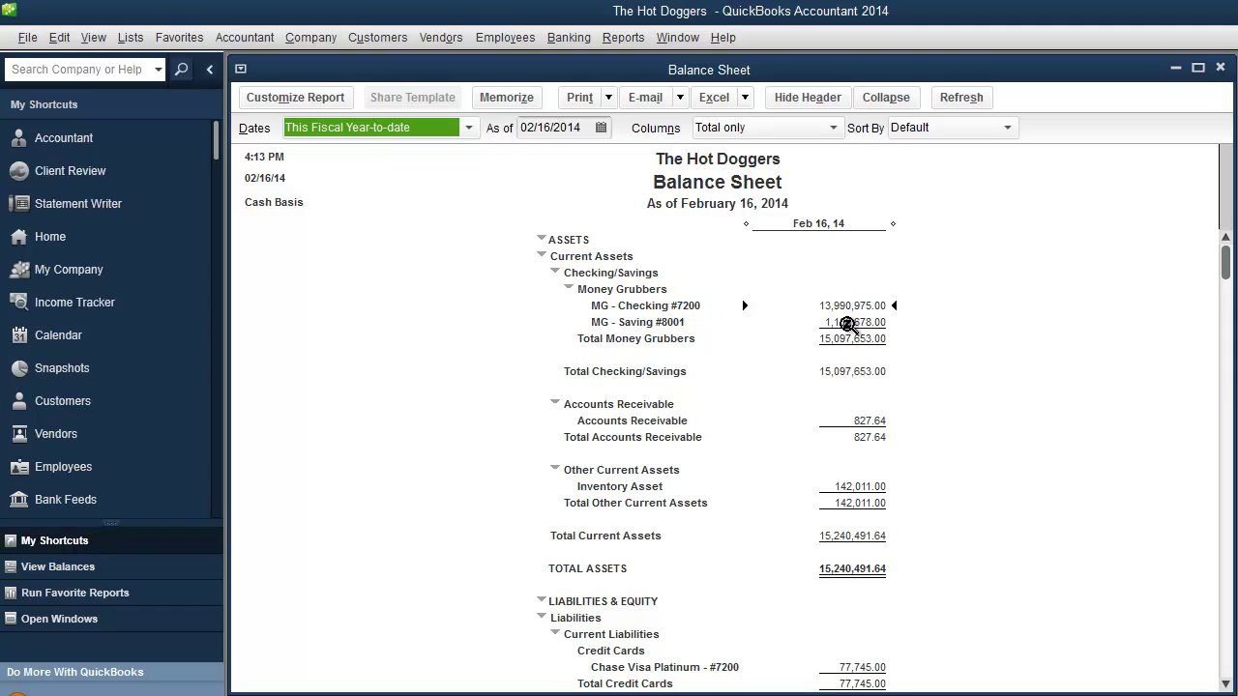
pyautogui.scroll(-1, 700, 383)
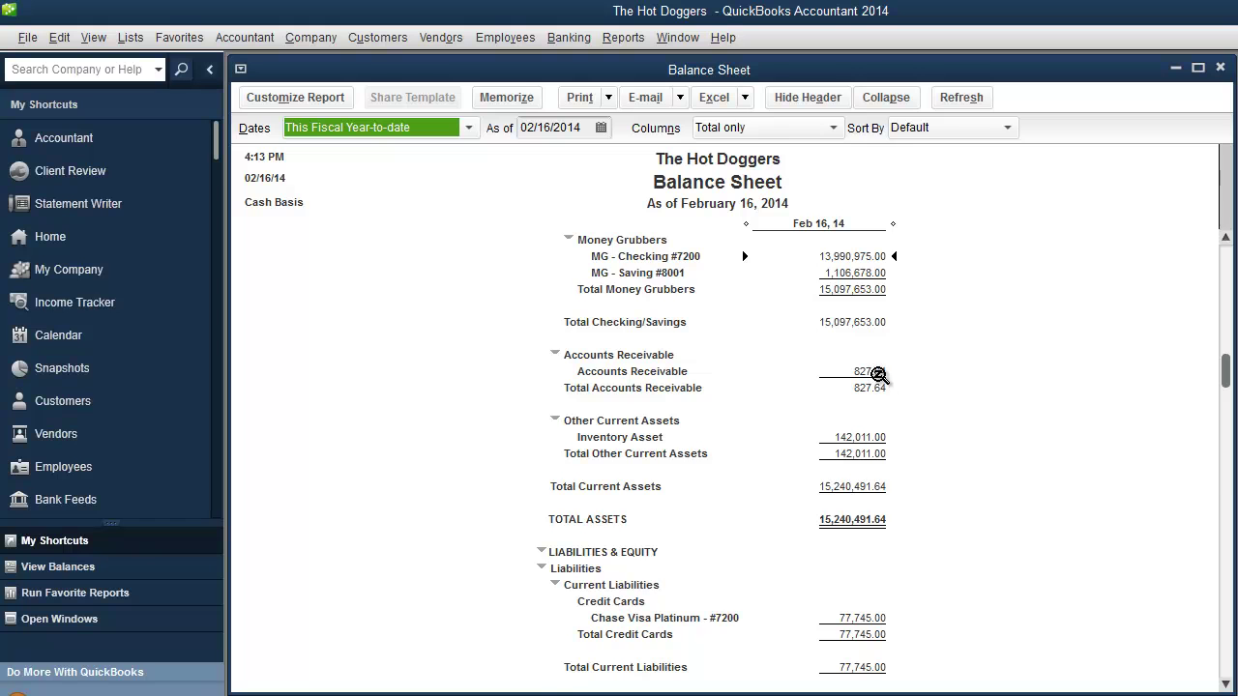
pyautogui.scroll(-1, 882, 380)
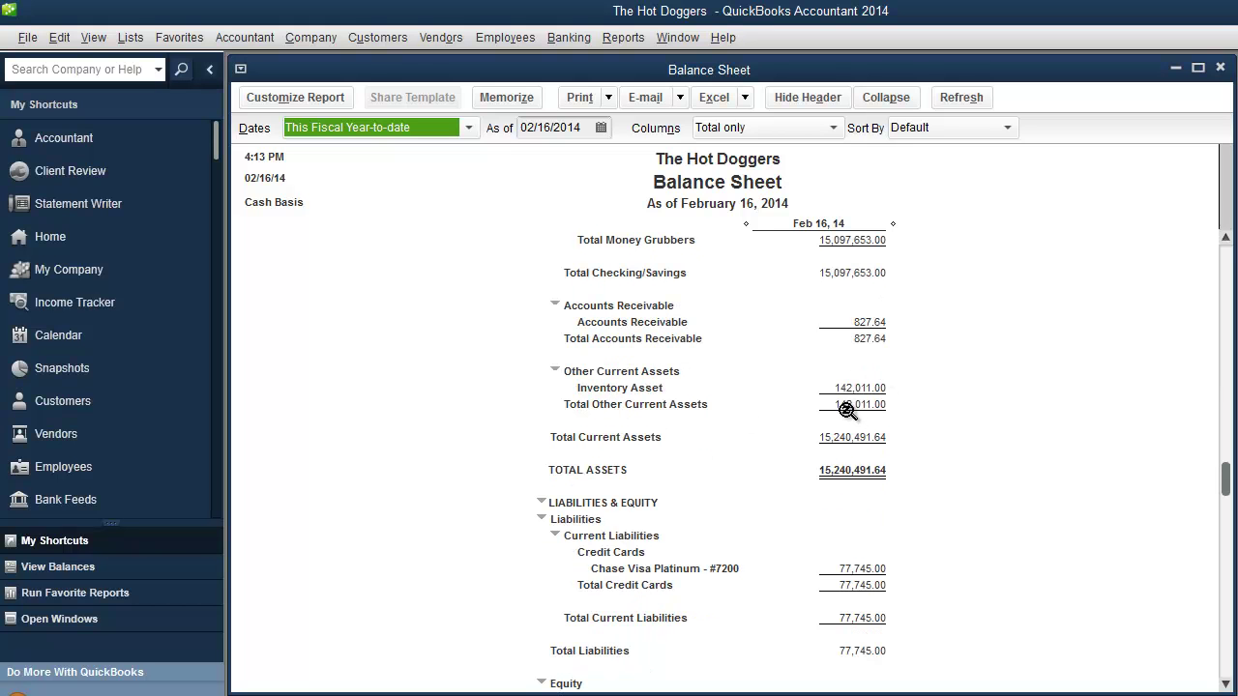
pyautogui.scroll(-3, 866, 404)
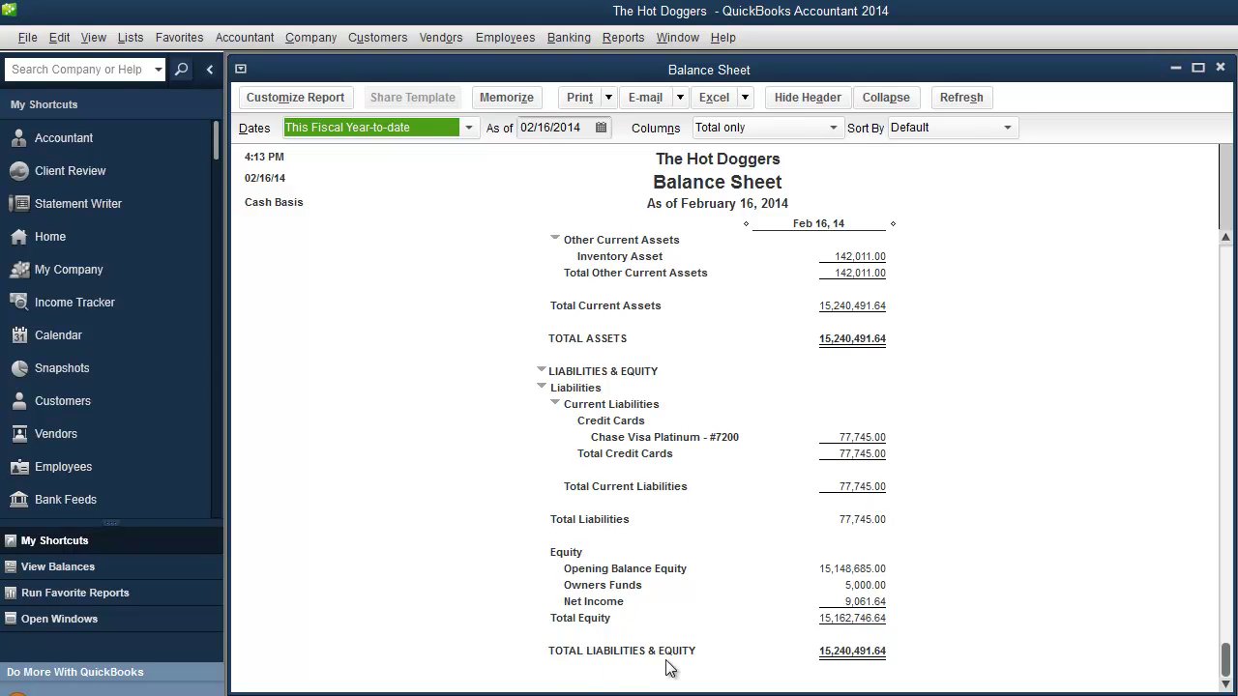
pyautogui.scroll(4, 918, 669)
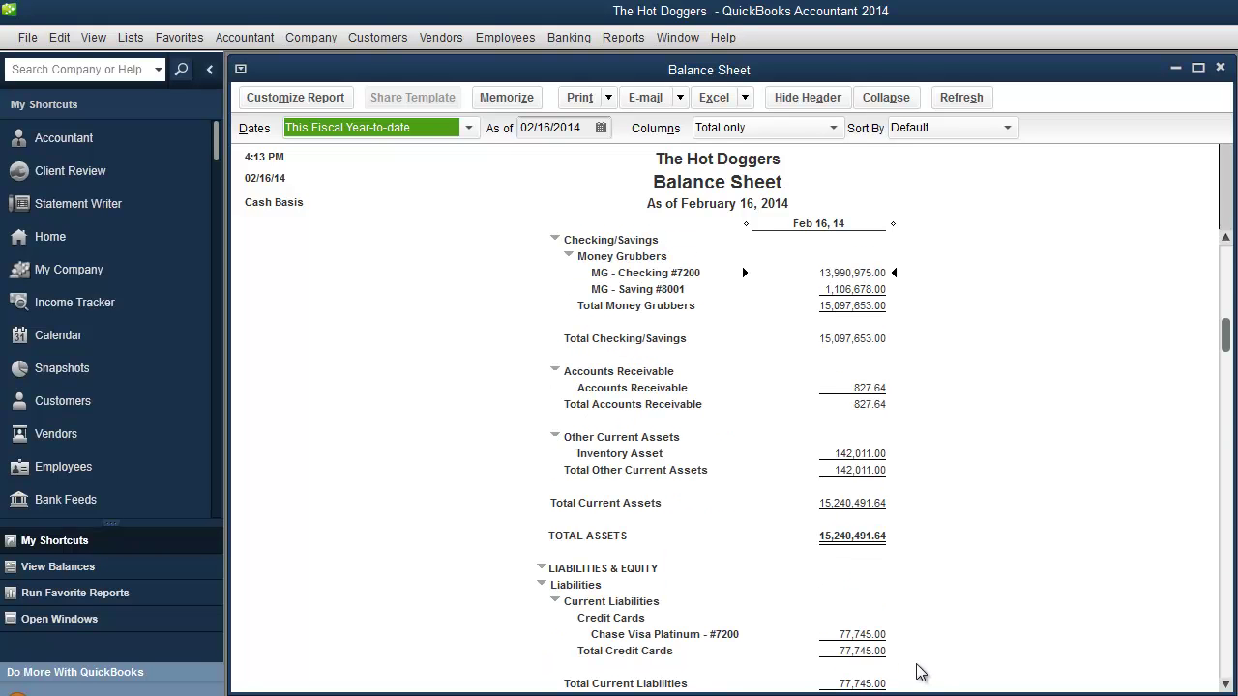
pyautogui.scroll(1, 919, 672)
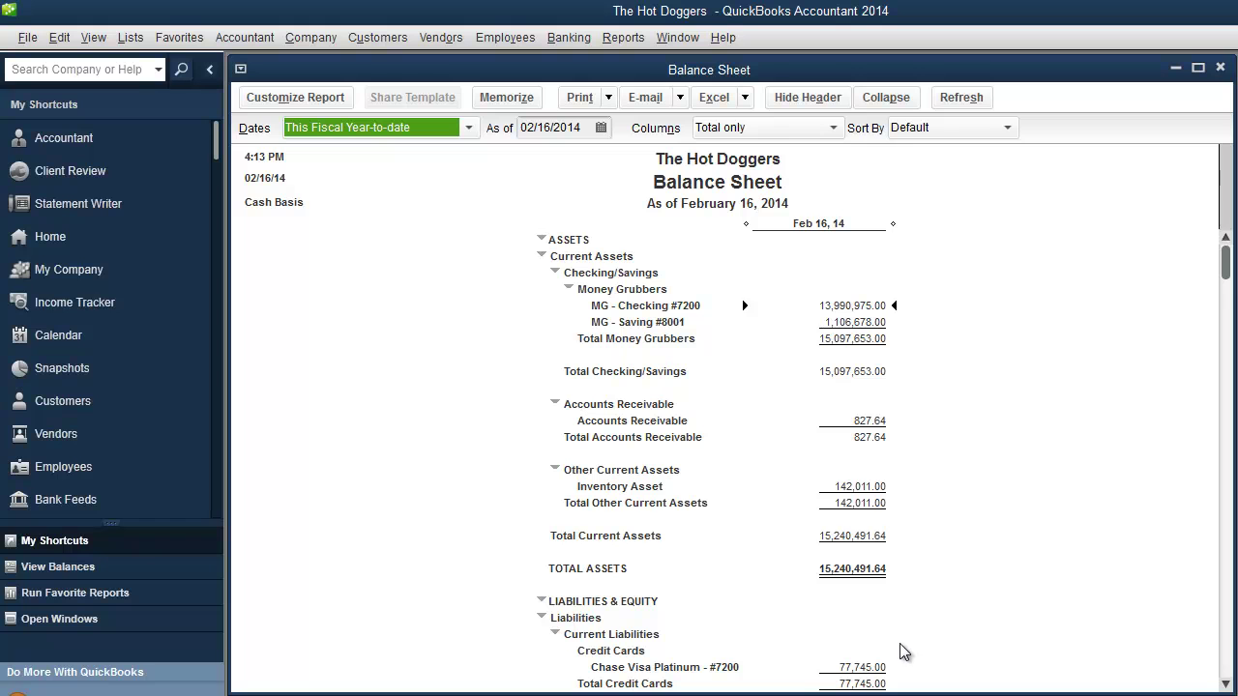
pyautogui.scroll(-7, 900, 633)
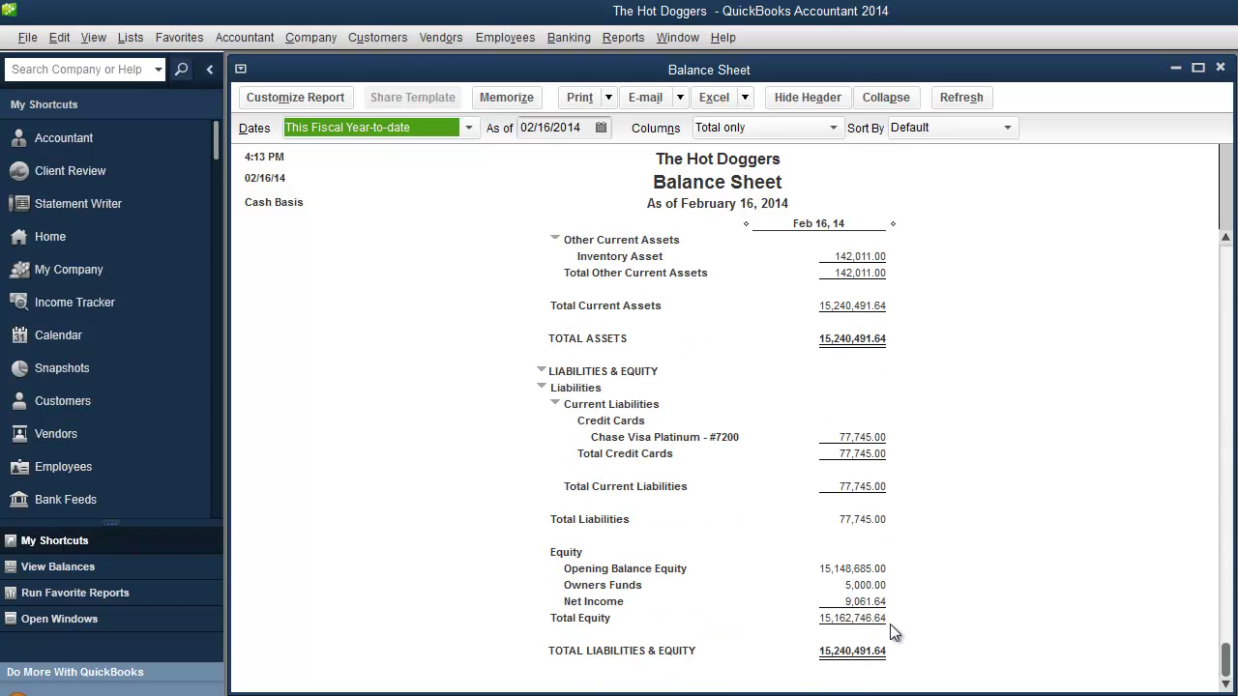